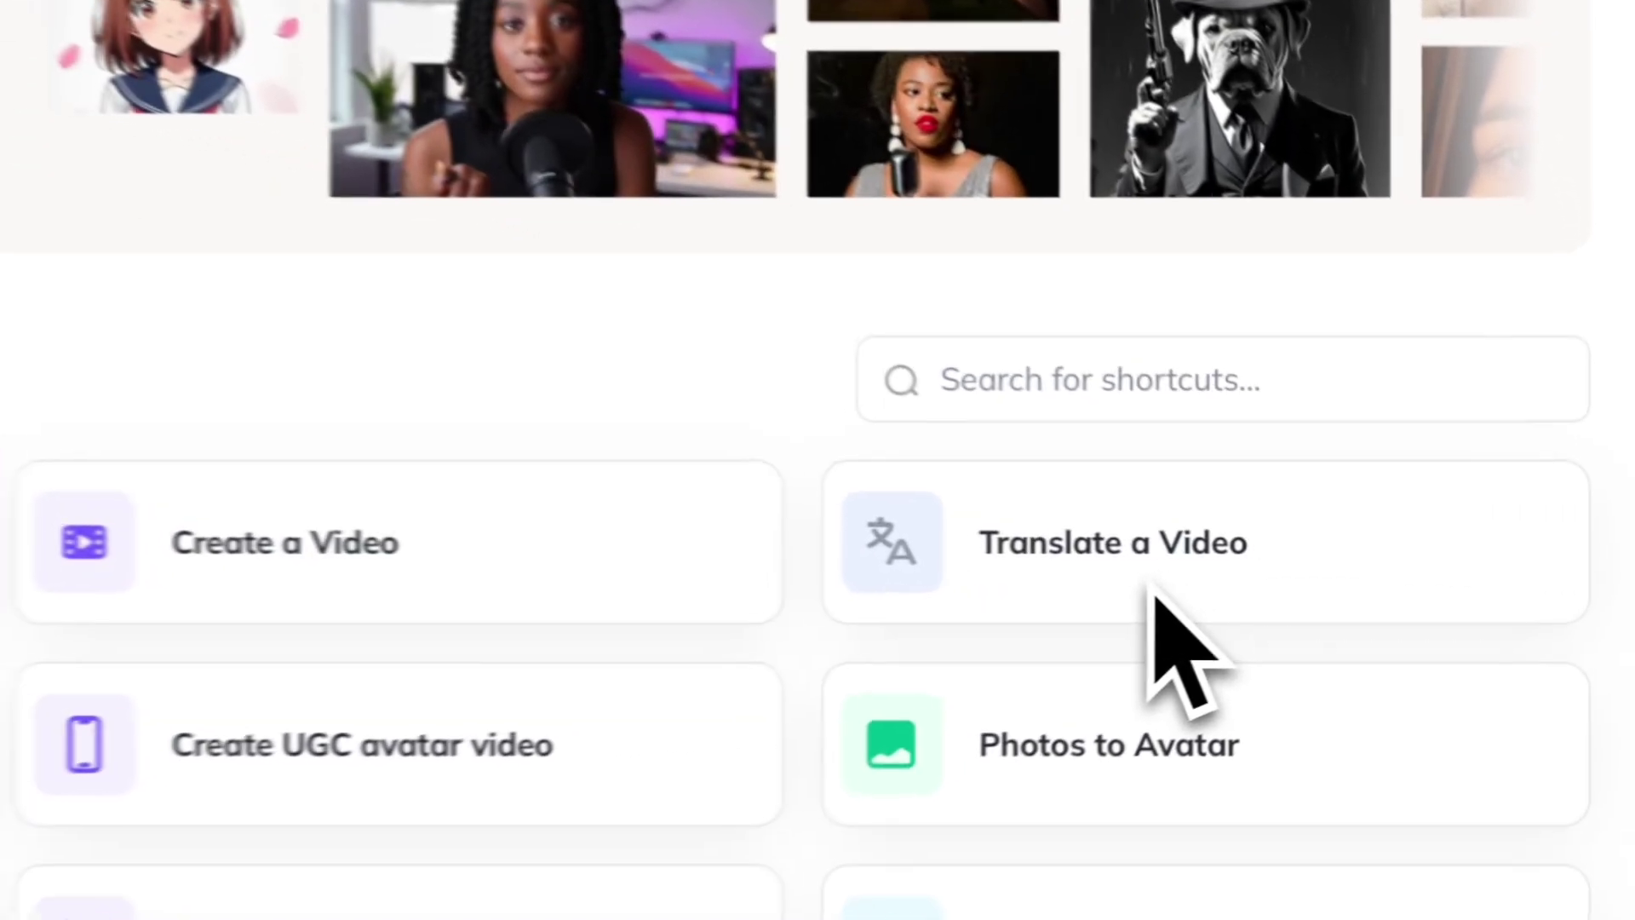
Upload May 2025.mov for video translation and start a new translation.
{"action": "left_click", "coordinate": [1063, 592]}
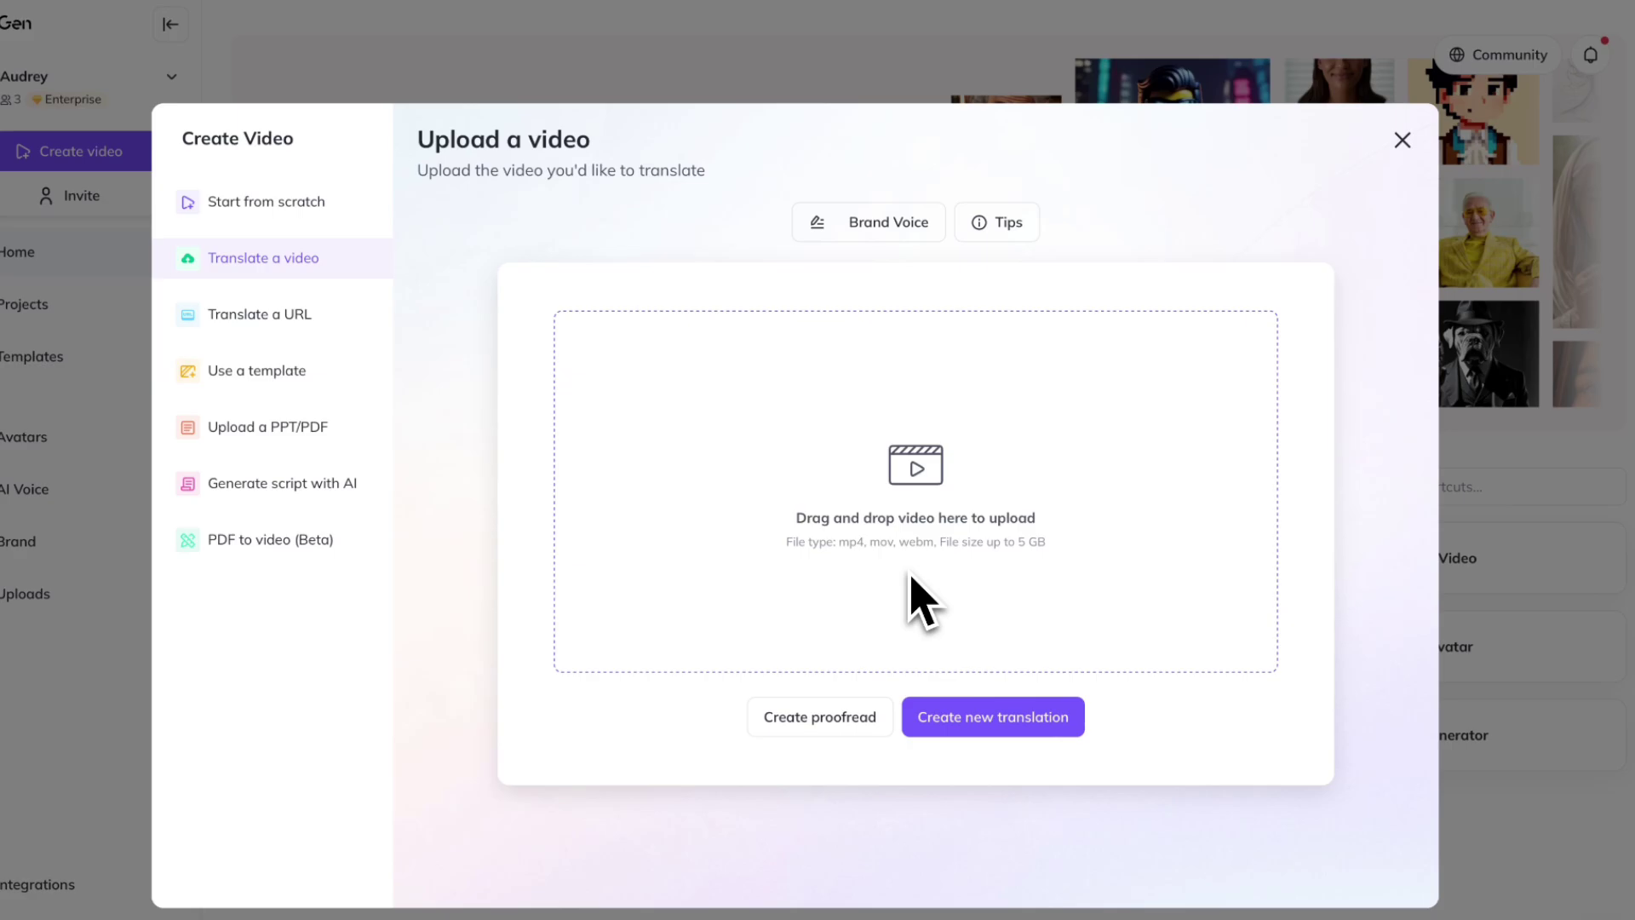
{"action": "left_click", "coordinate": [1084, 479]}
{"action": "left_click", "coordinate": [641, 393]}
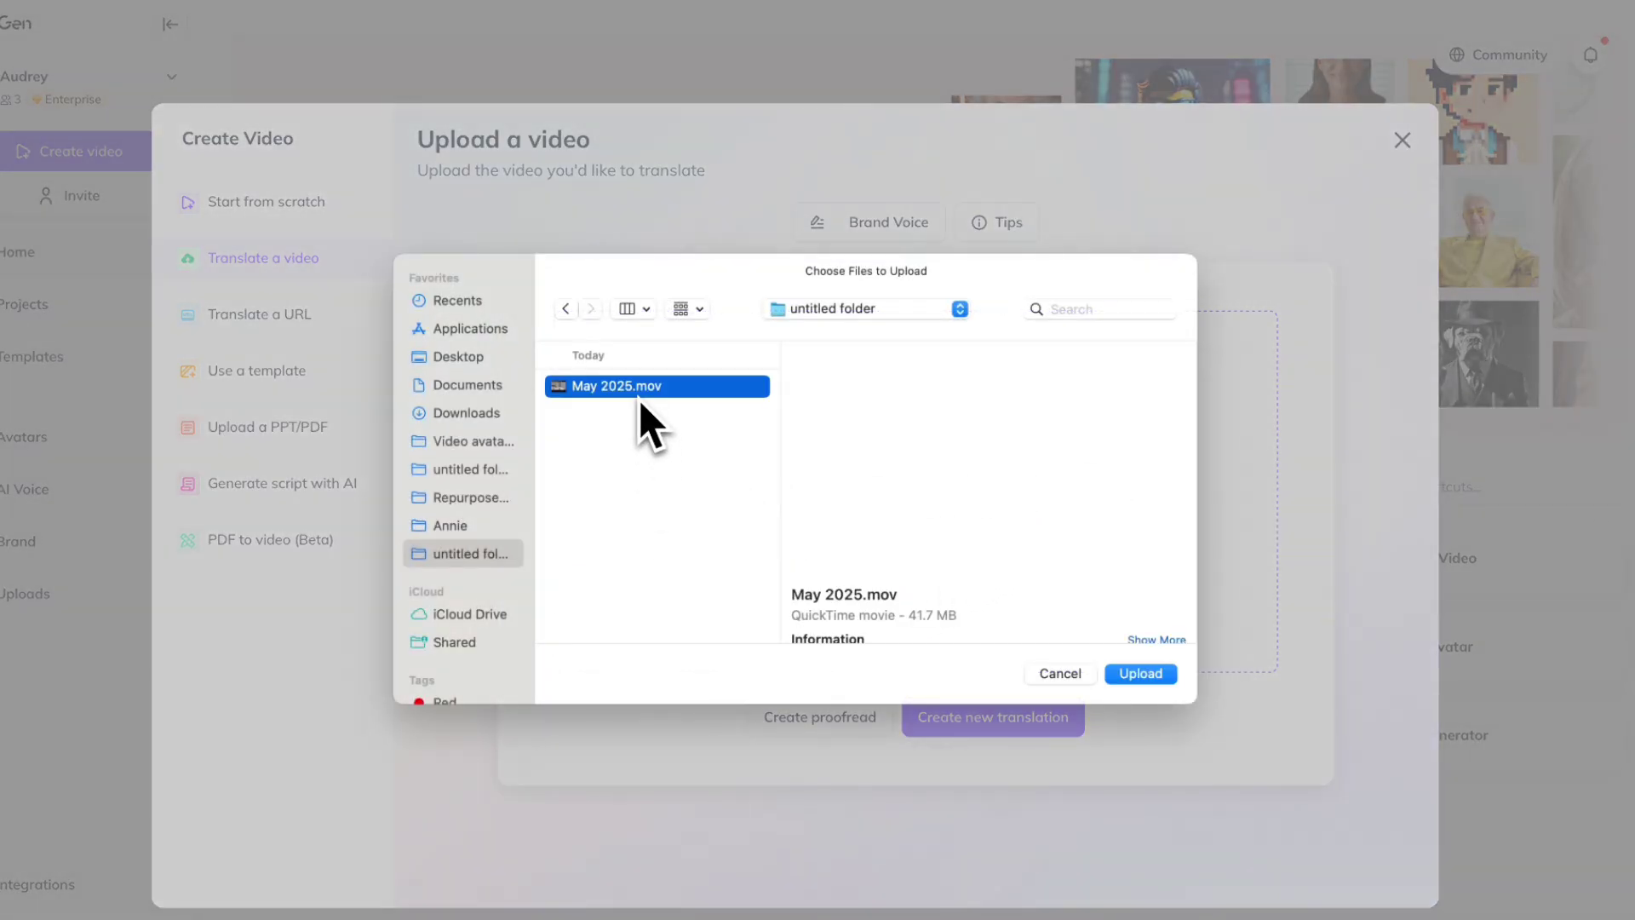
{"action": "left_click", "coordinate": [1144, 677]}
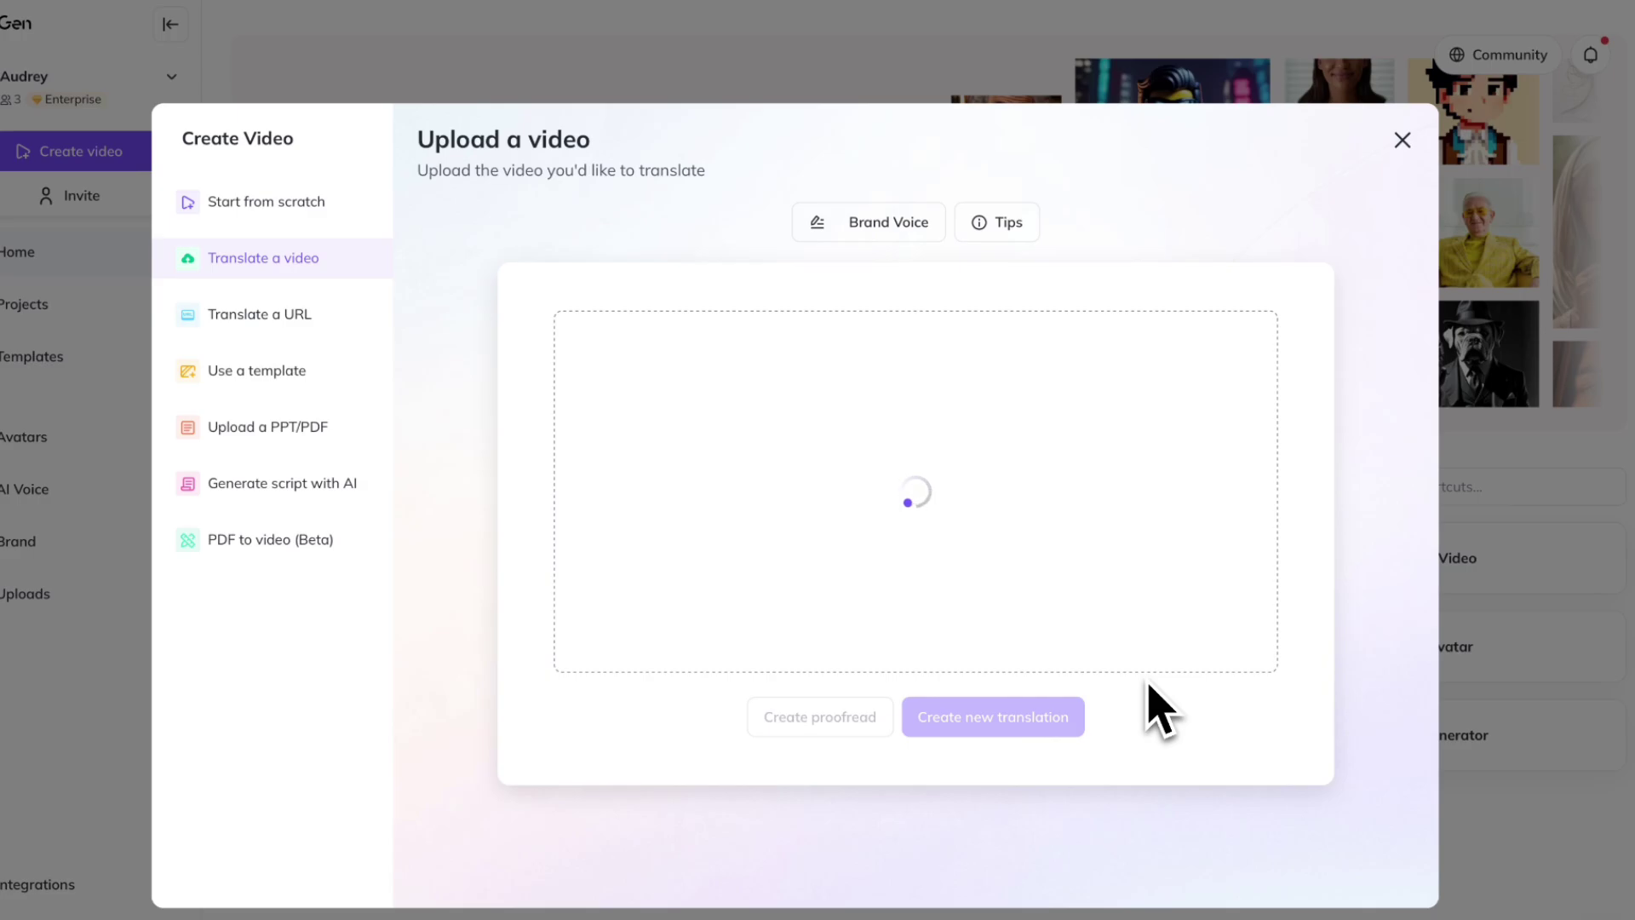
{"action": "left_click", "coordinate": [1070, 732]}
Set the original language to English (United States).
{"action": "left_click", "coordinate": [980, 298]}
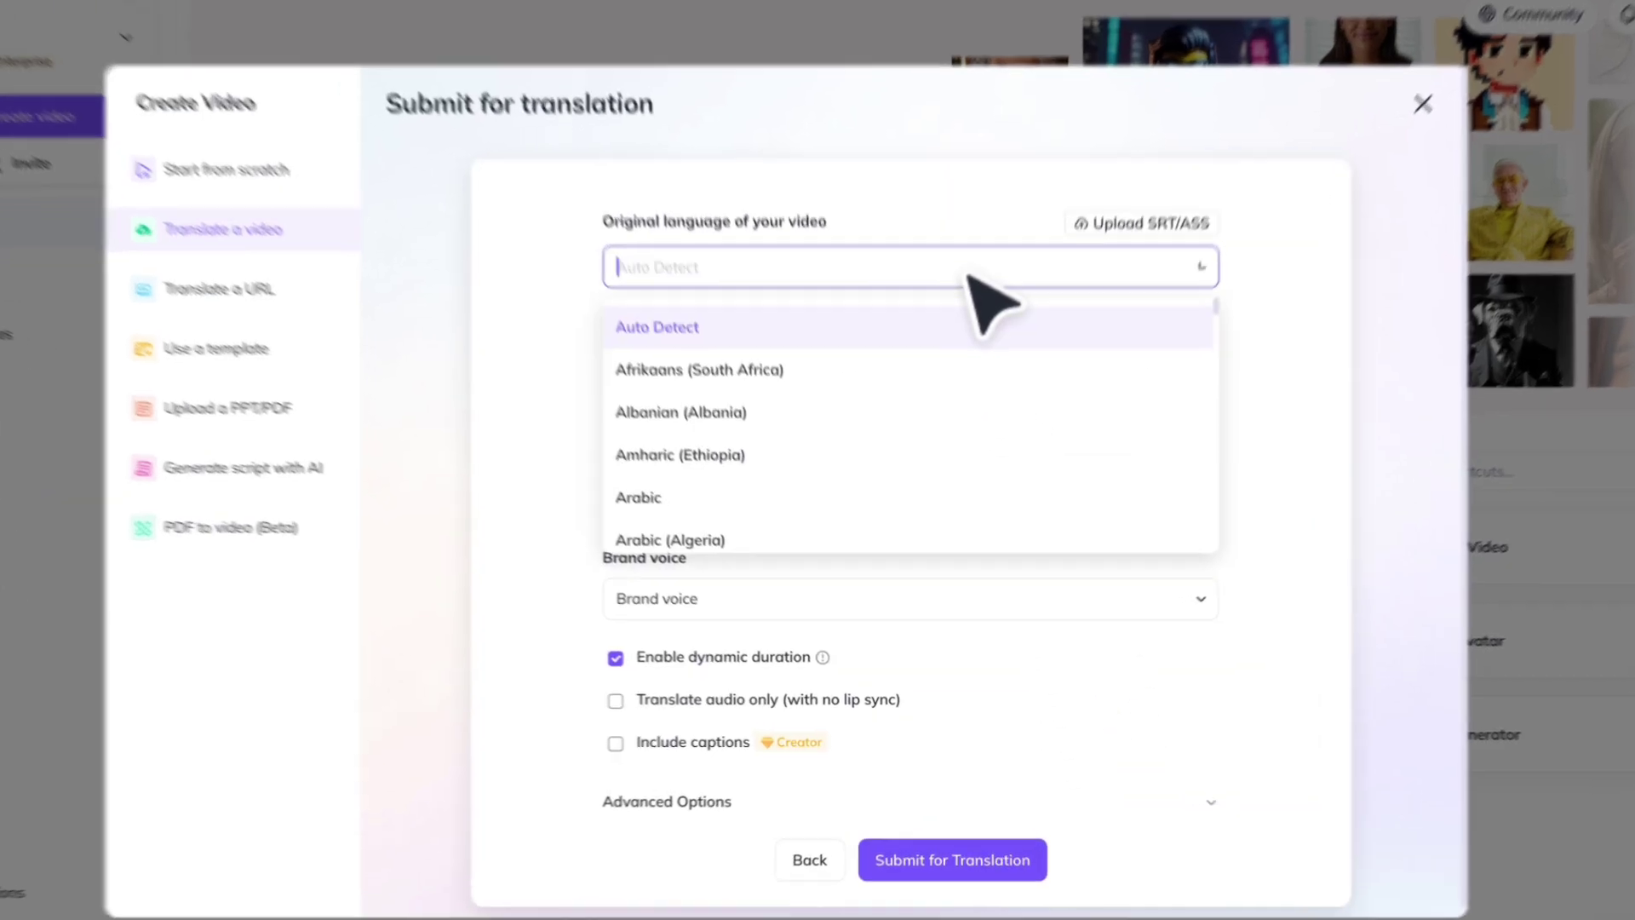
{"action": "type", "text": "english"}
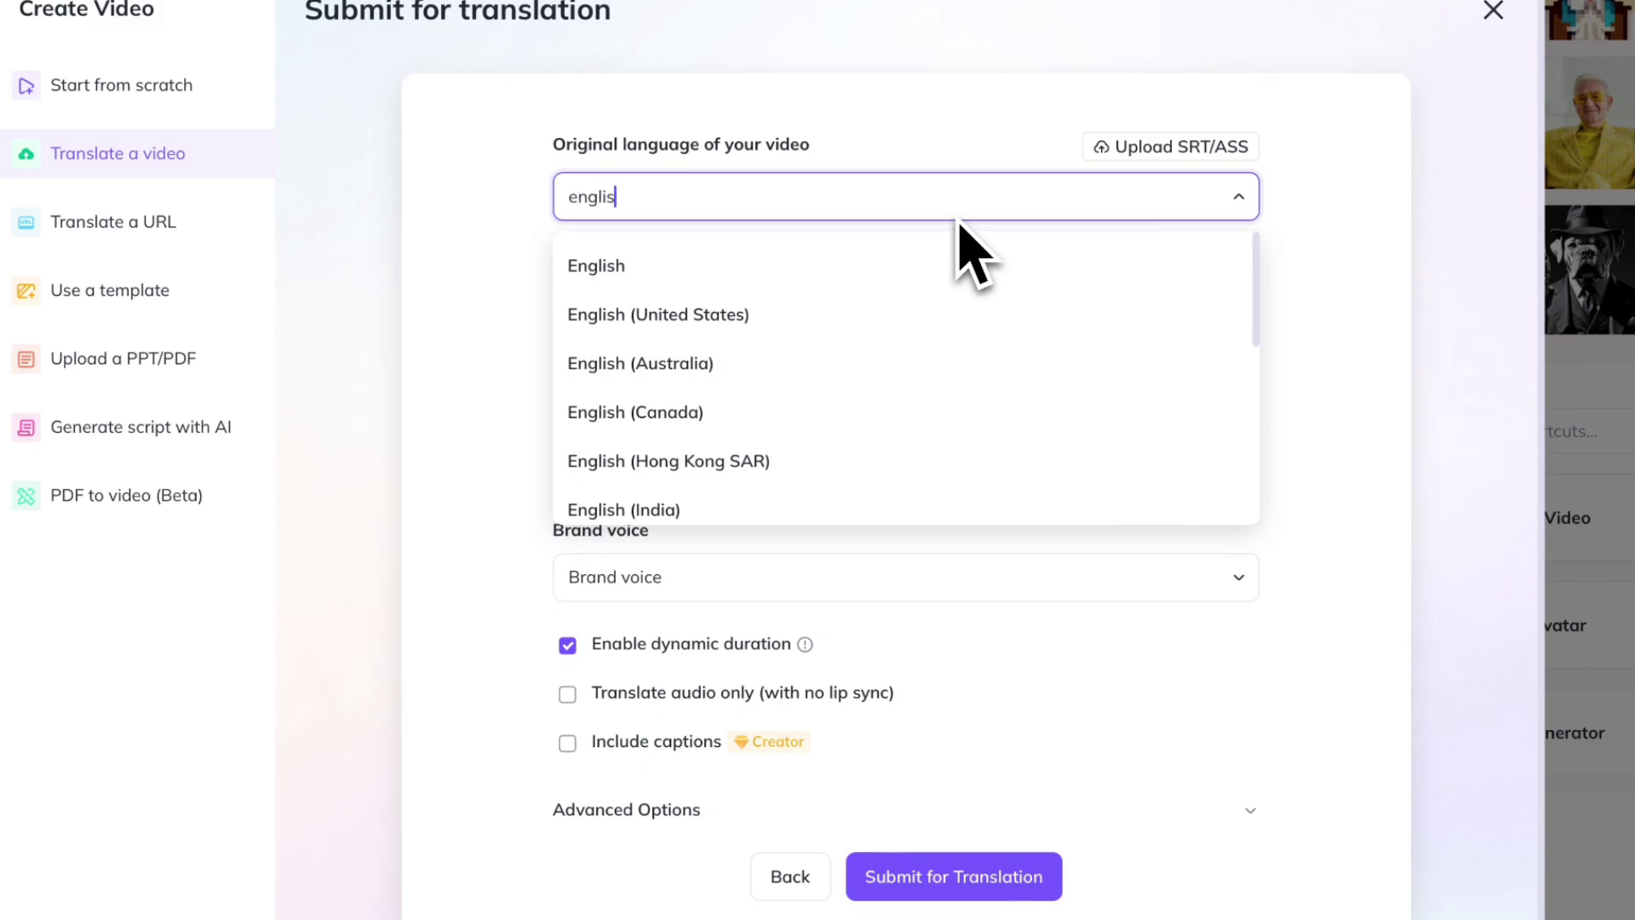
{"action": "left_click", "coordinate": [885, 315]}
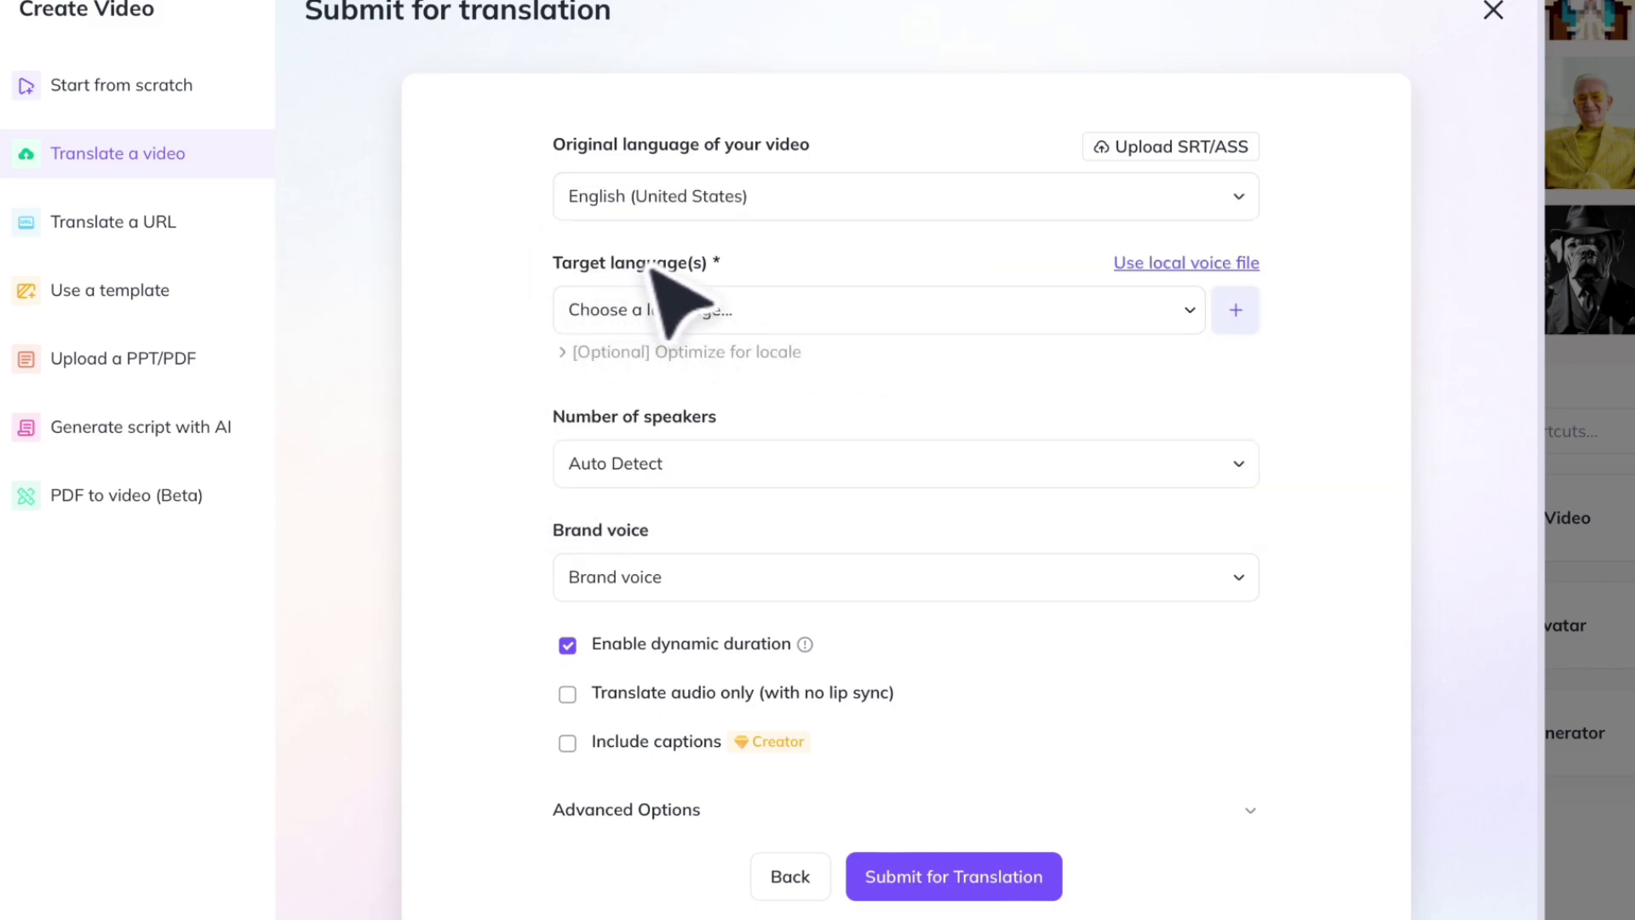
Choose Italian as the target language.
{"action": "left_click", "coordinate": [741, 319]}
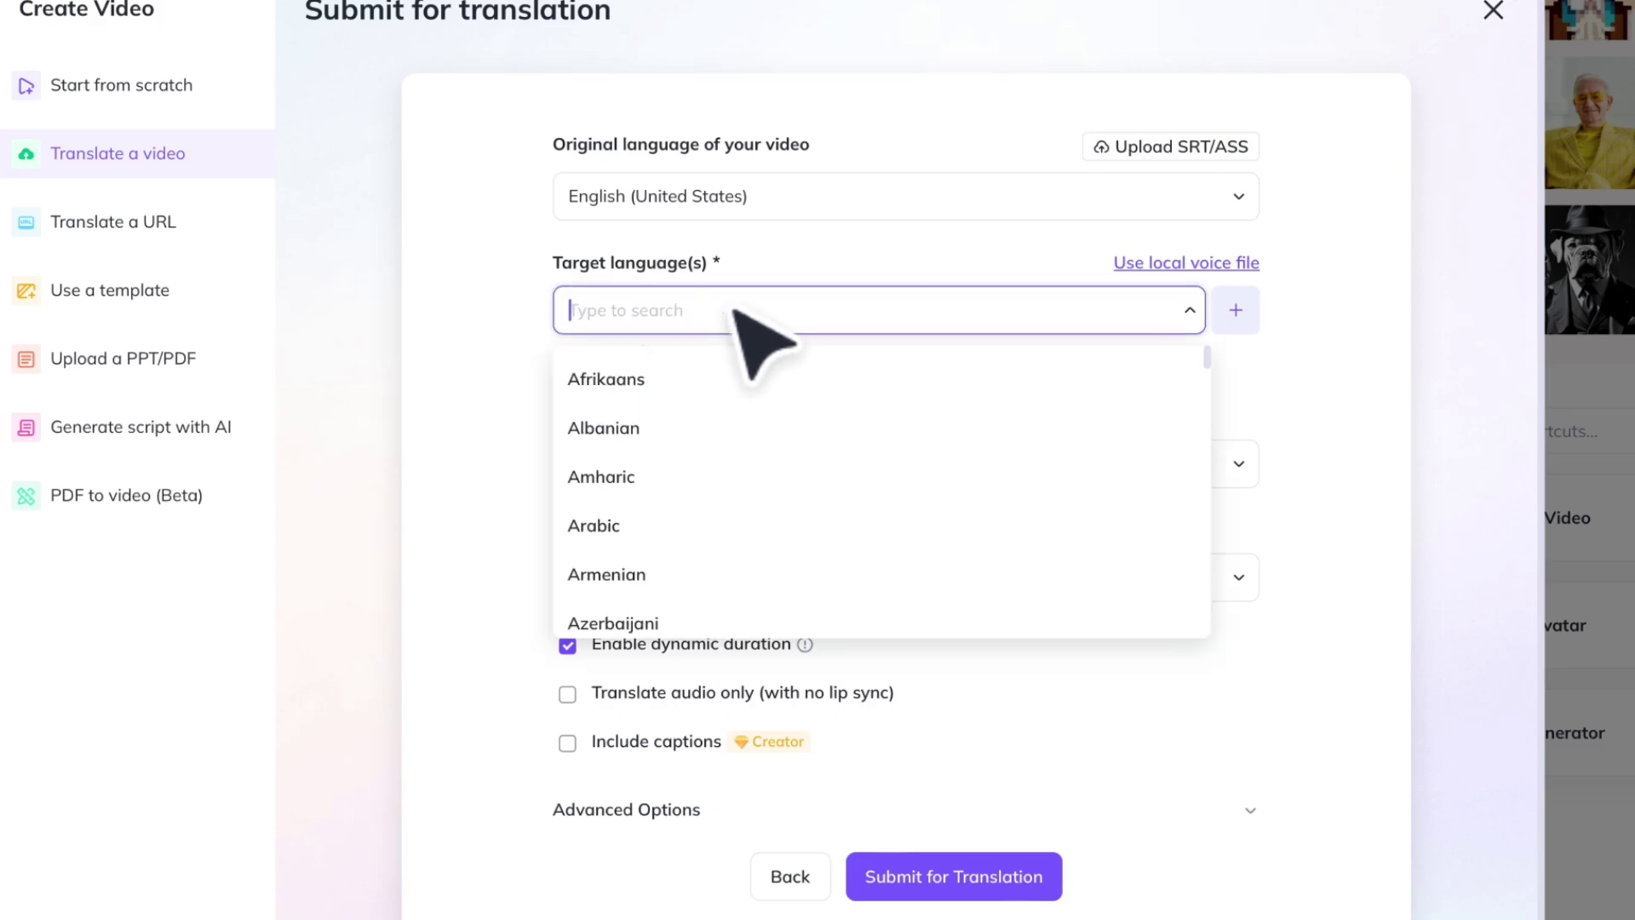
{"action": "scroll", "coordinate": [766, 460], "scroll_direction": "down", "scroll_amount": 3}
{"action": "scroll", "coordinate": [775, 481], "scroll_direction": "down", "scroll_amount": 15}
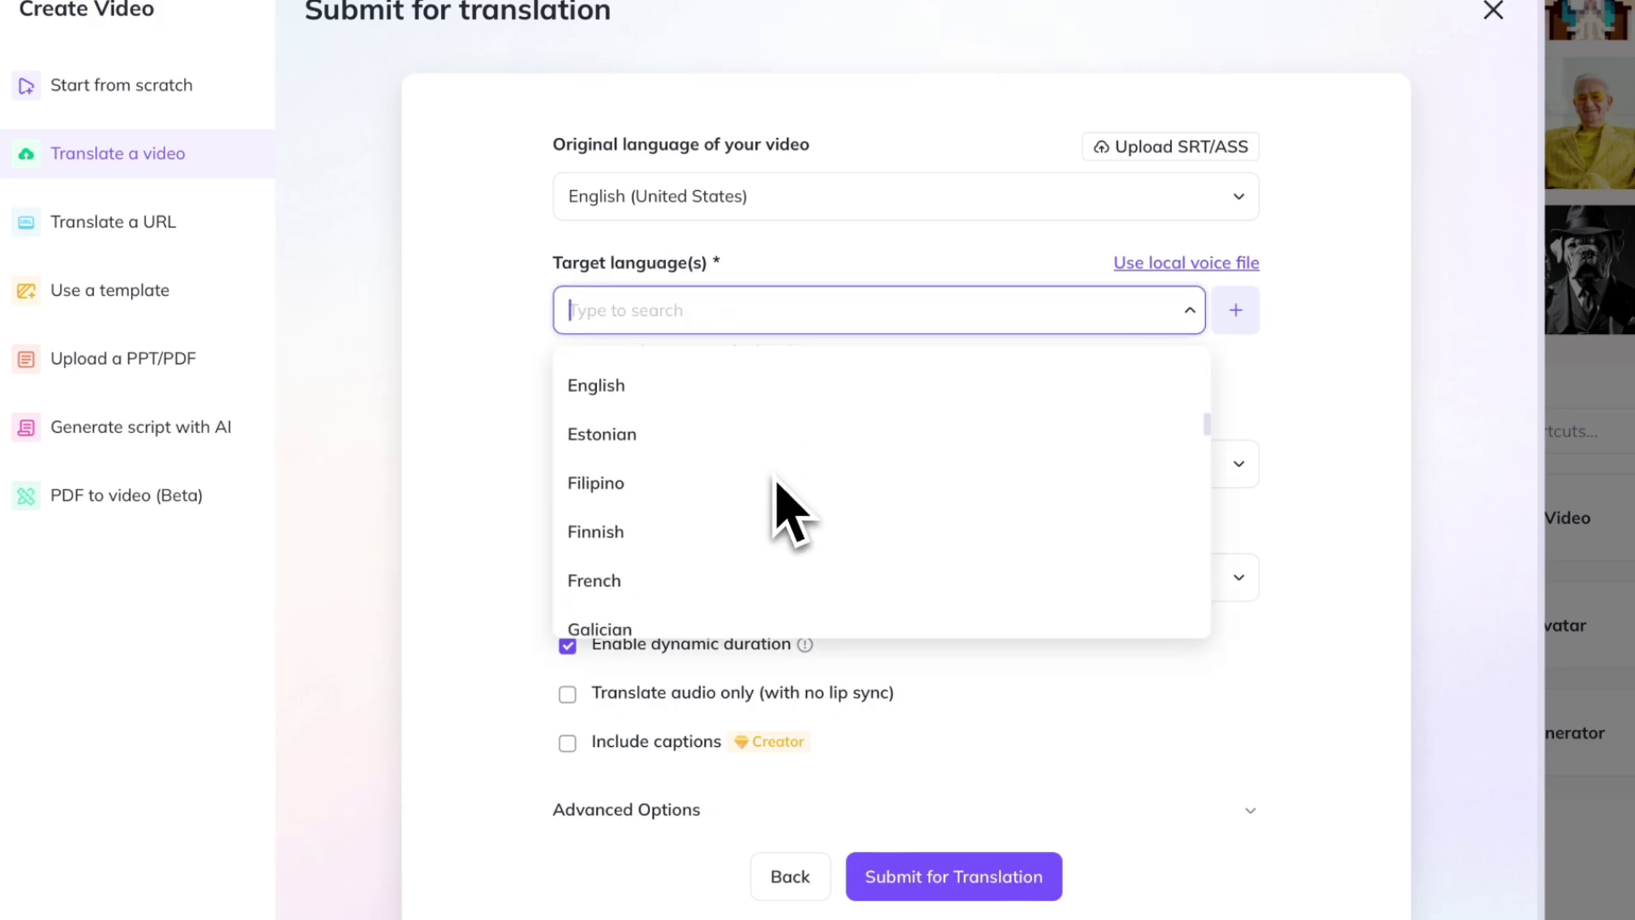
{"action": "scroll", "coordinate": [791, 511], "scroll_direction": "down", "scroll_amount": 15}
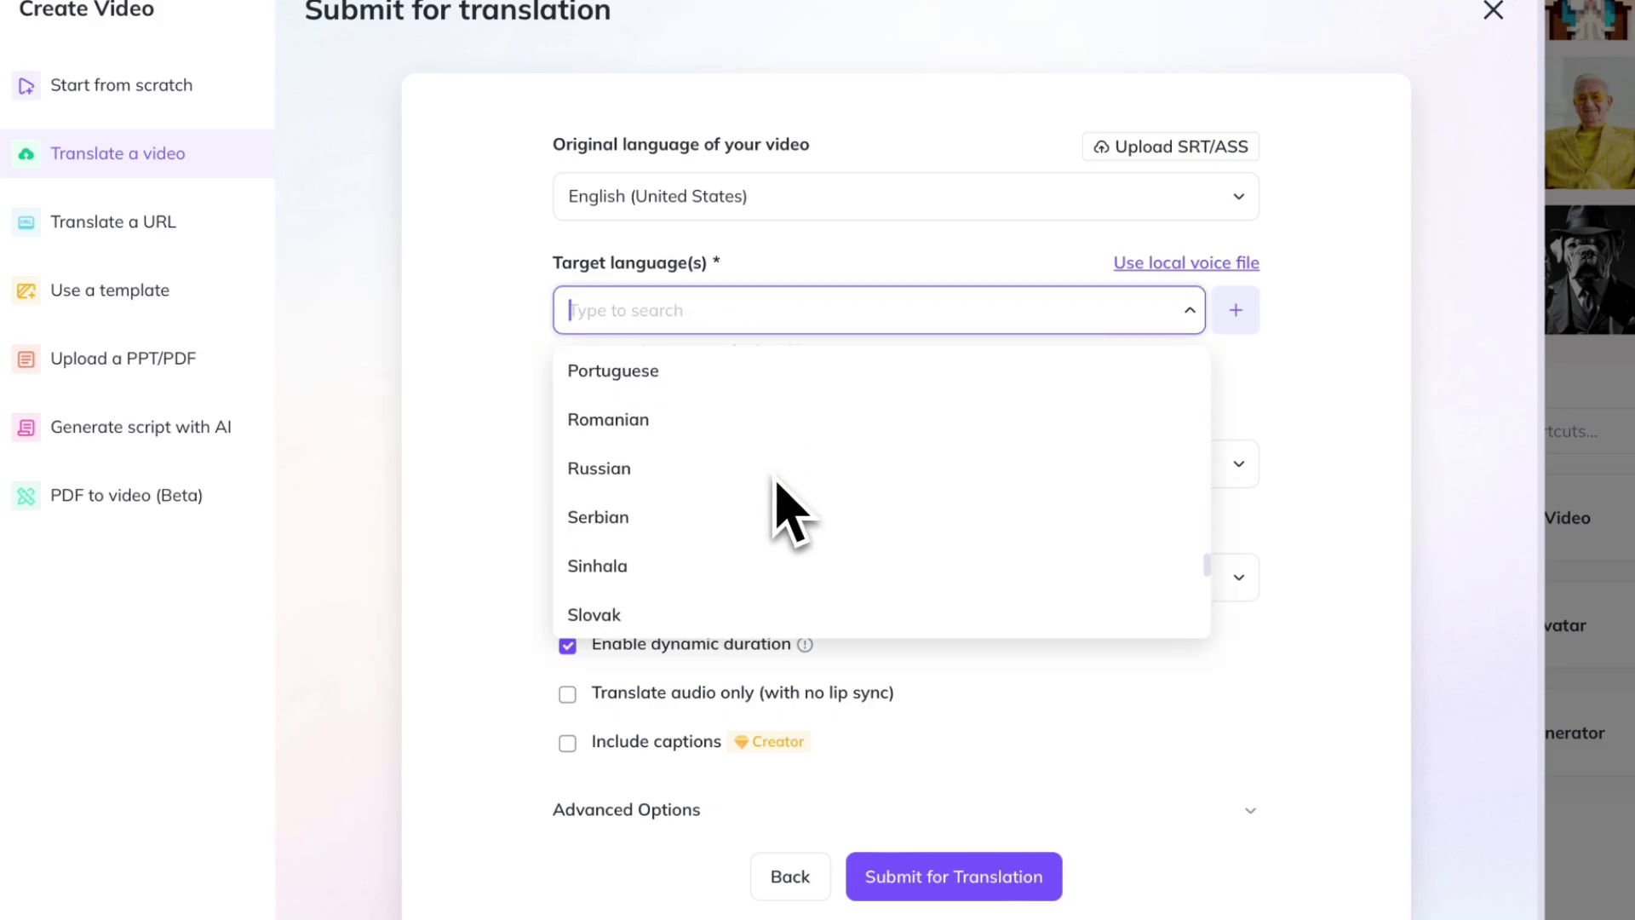
{"action": "scroll", "coordinate": [775, 479], "scroll_direction": "down", "scroll_amount": 2}
{"action": "scroll", "coordinate": [778, 503], "scroll_direction": "up", "scroll_amount": 12}
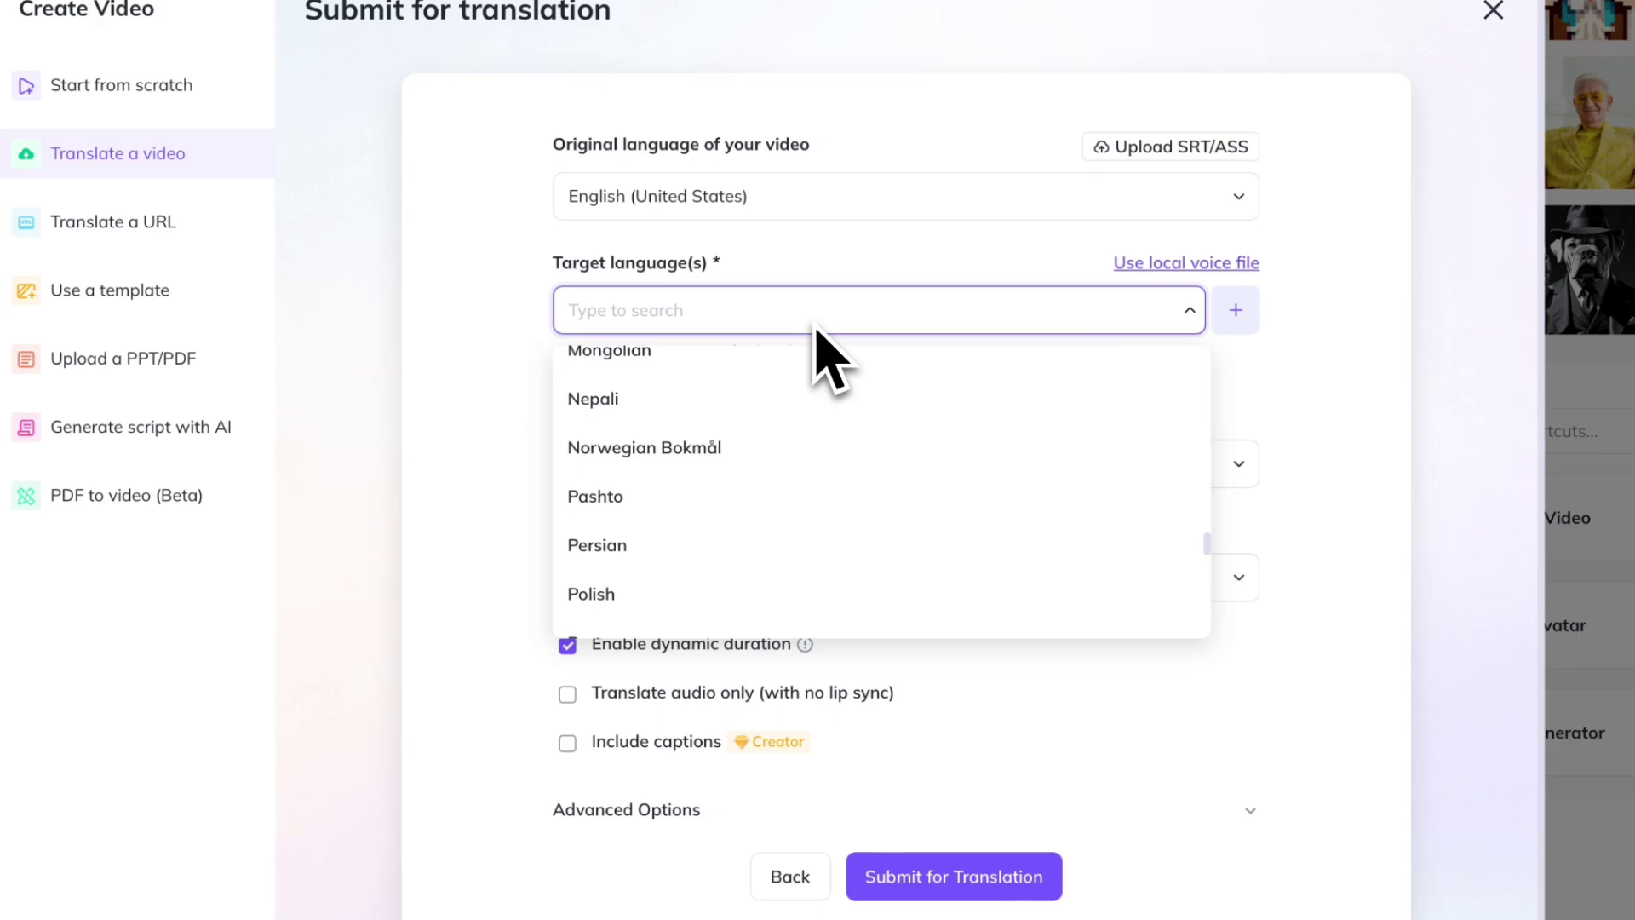
{"action": "type", "text": "ita"}
{"action": "left_click", "coordinate": [803, 380]}
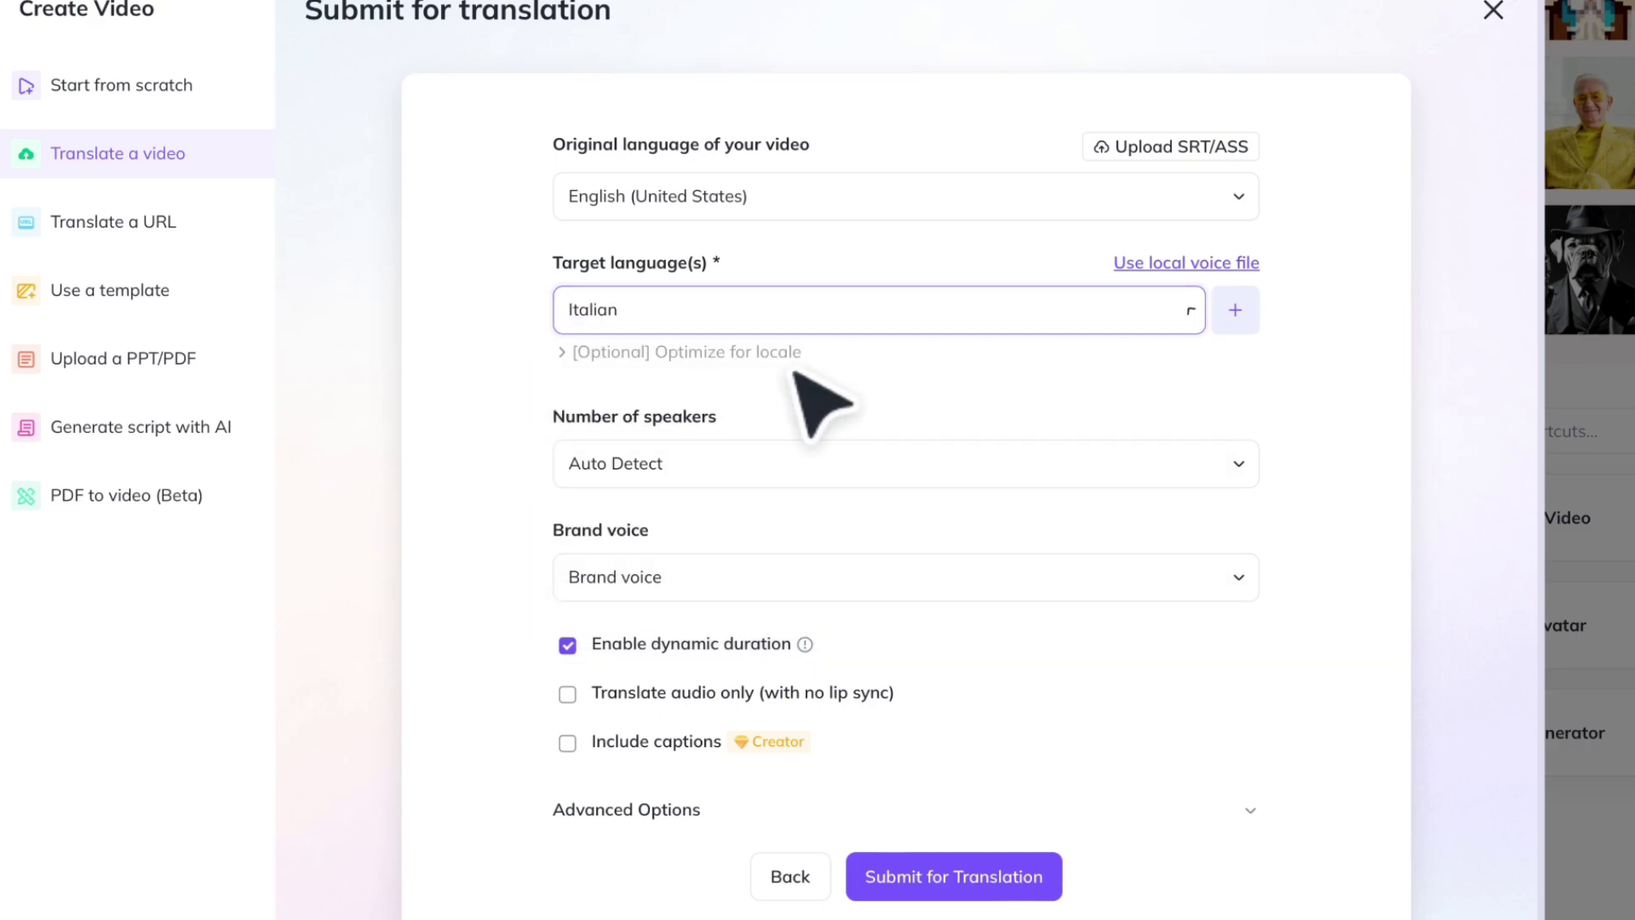
{"action": "scroll", "coordinate": [530, 396], "scroll_direction": "down", "scroll_amount": 1}
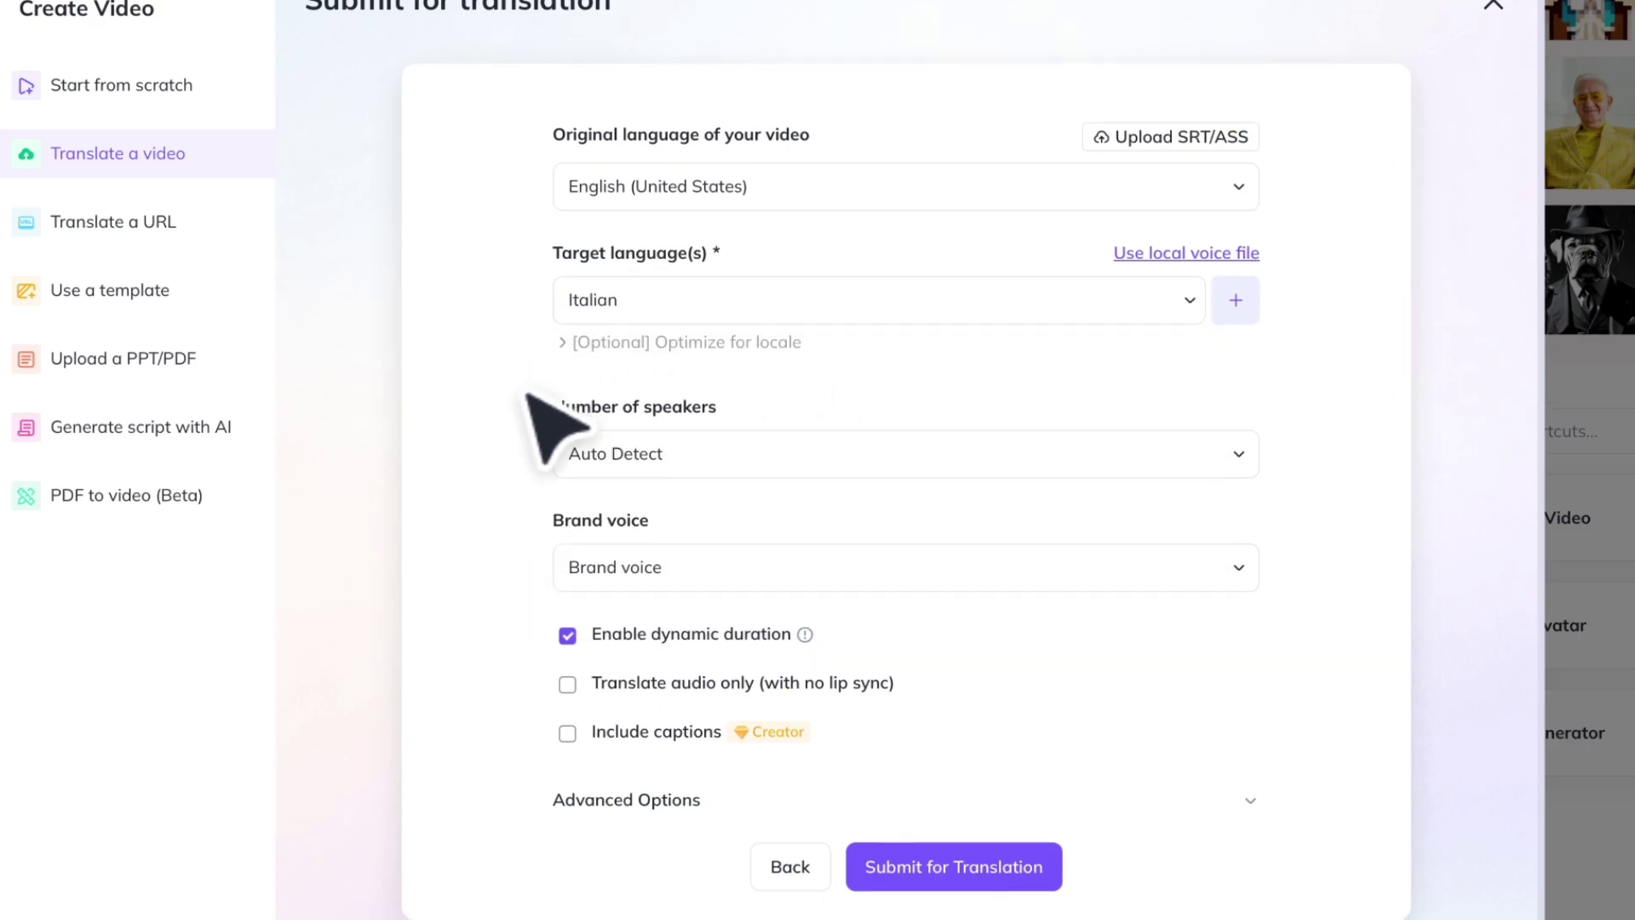
Set the number of speakers to 1 and leave the Advanced Options unchanged.
{"action": "left_click", "coordinate": [707, 454]}
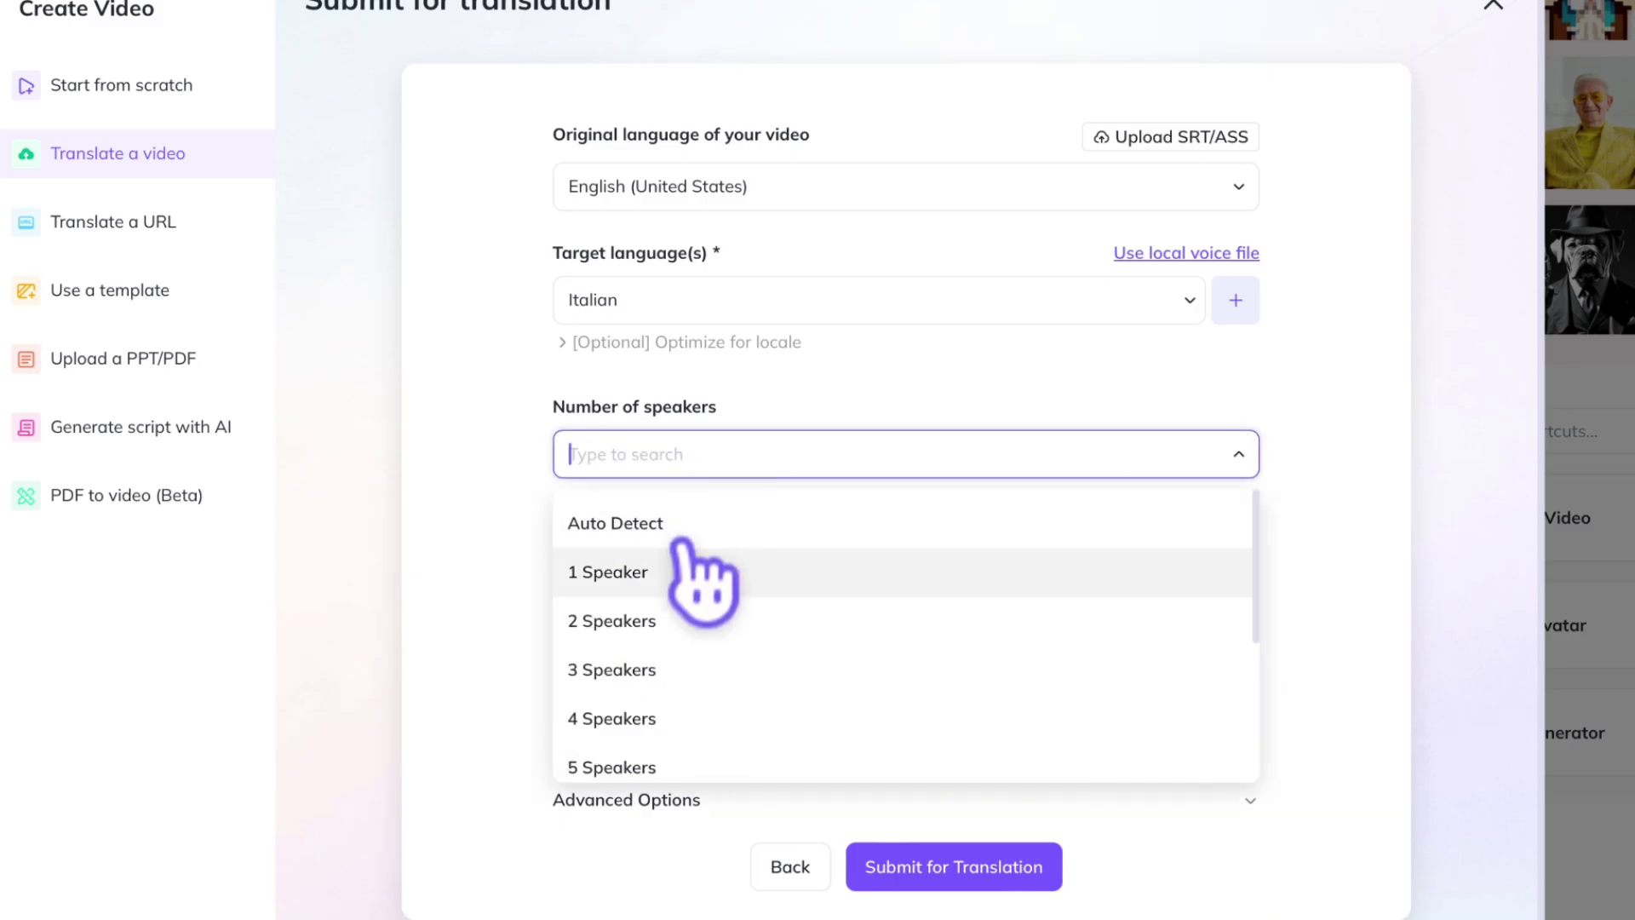
{"action": "left_click", "coordinate": [682, 572]}
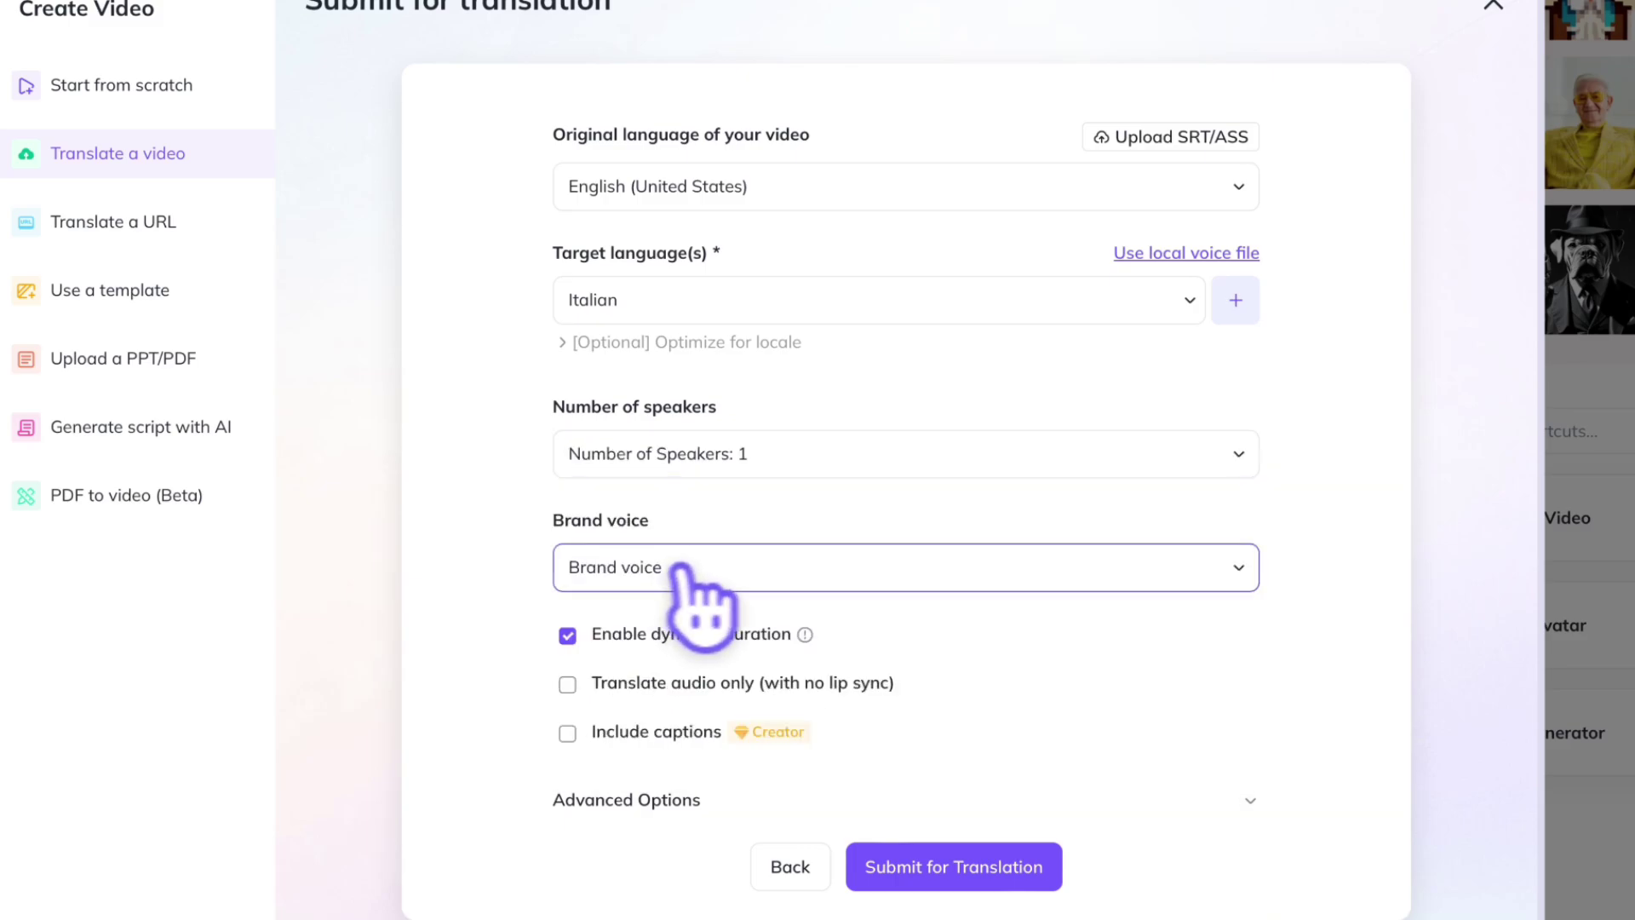
{"action": "left_click", "coordinate": [1252, 803]}
{"action": "scroll", "coordinate": [1184, 805], "scroll_direction": "down", "scroll_amount": 2}
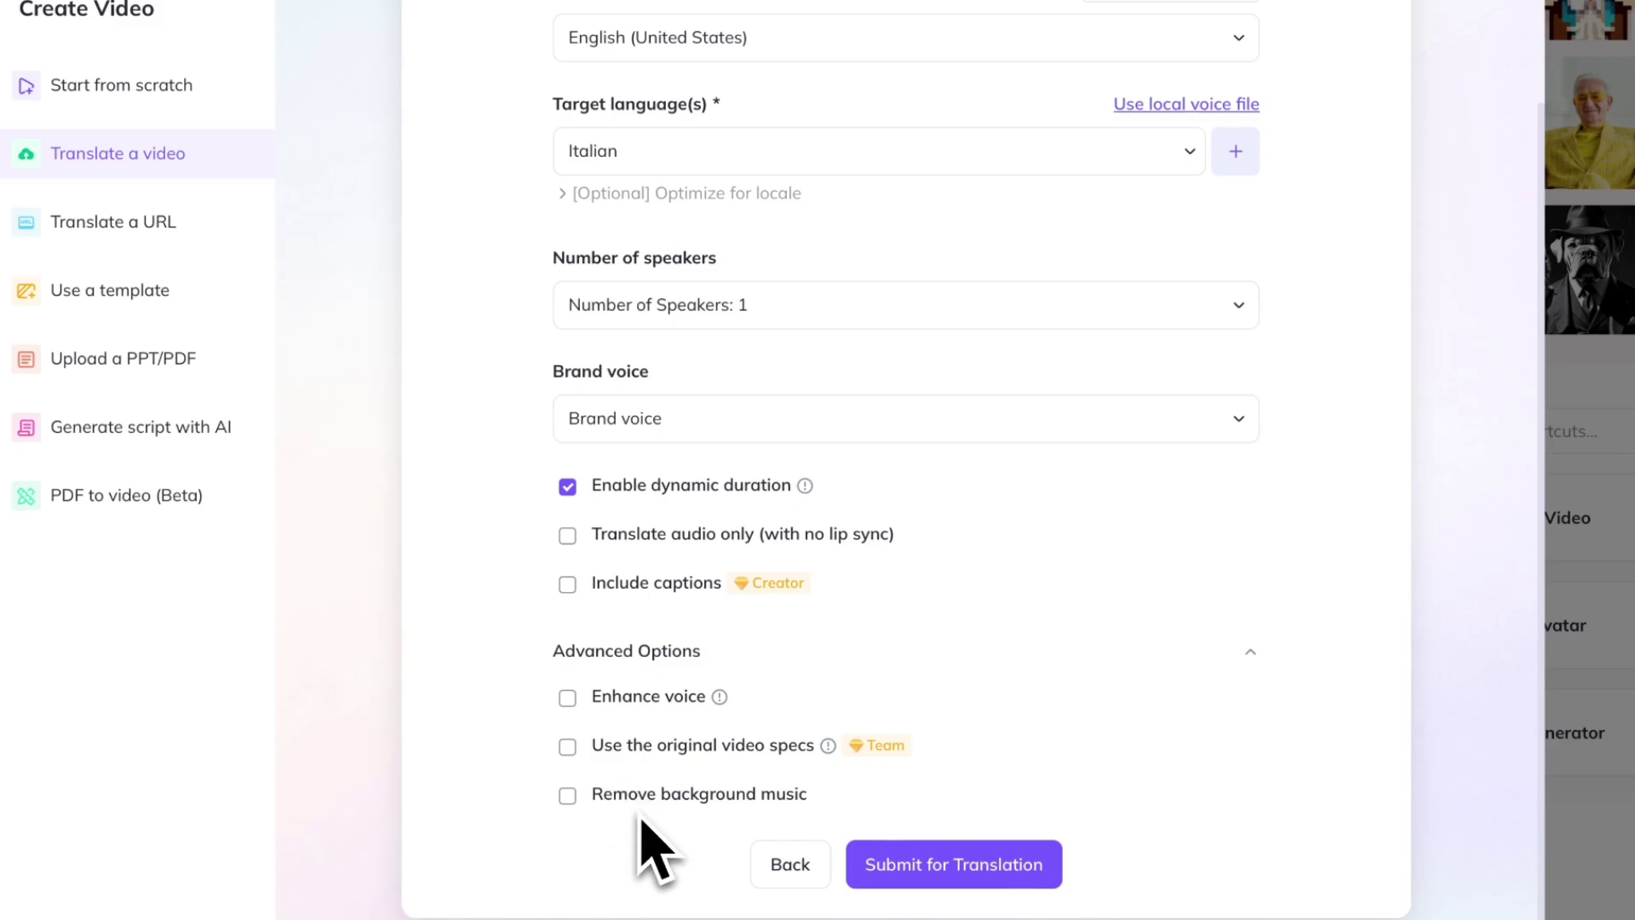
{"action": "left_click", "coordinate": [1247, 656]}
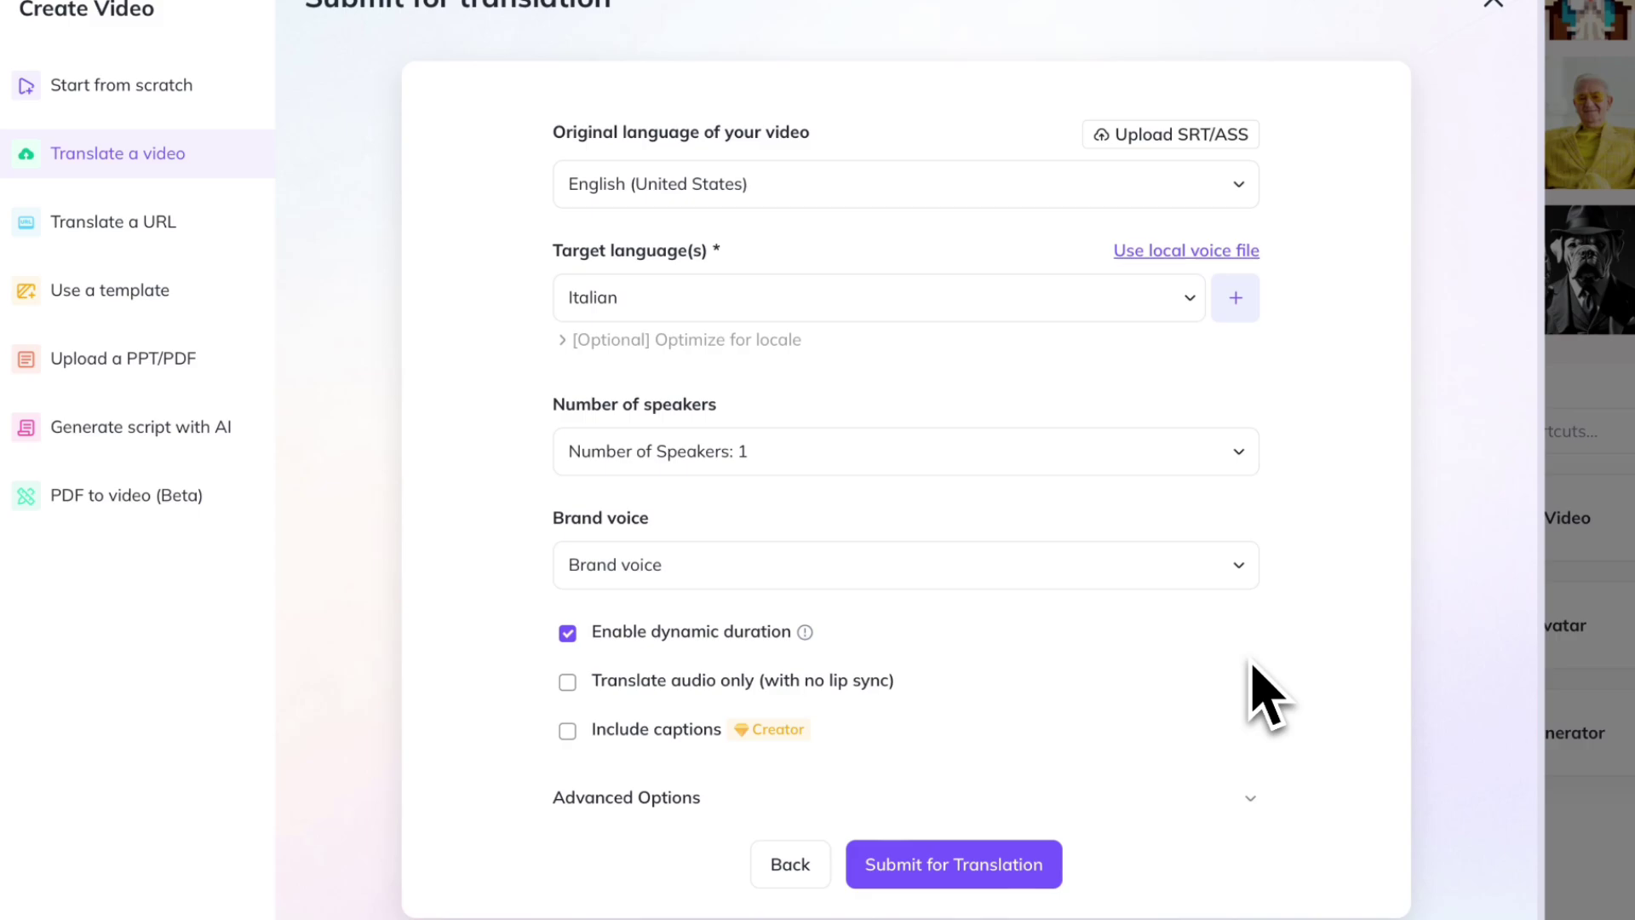
Submit May 2025.mov for translation into Italian.
{"action": "left_click", "coordinate": [1026, 873]}
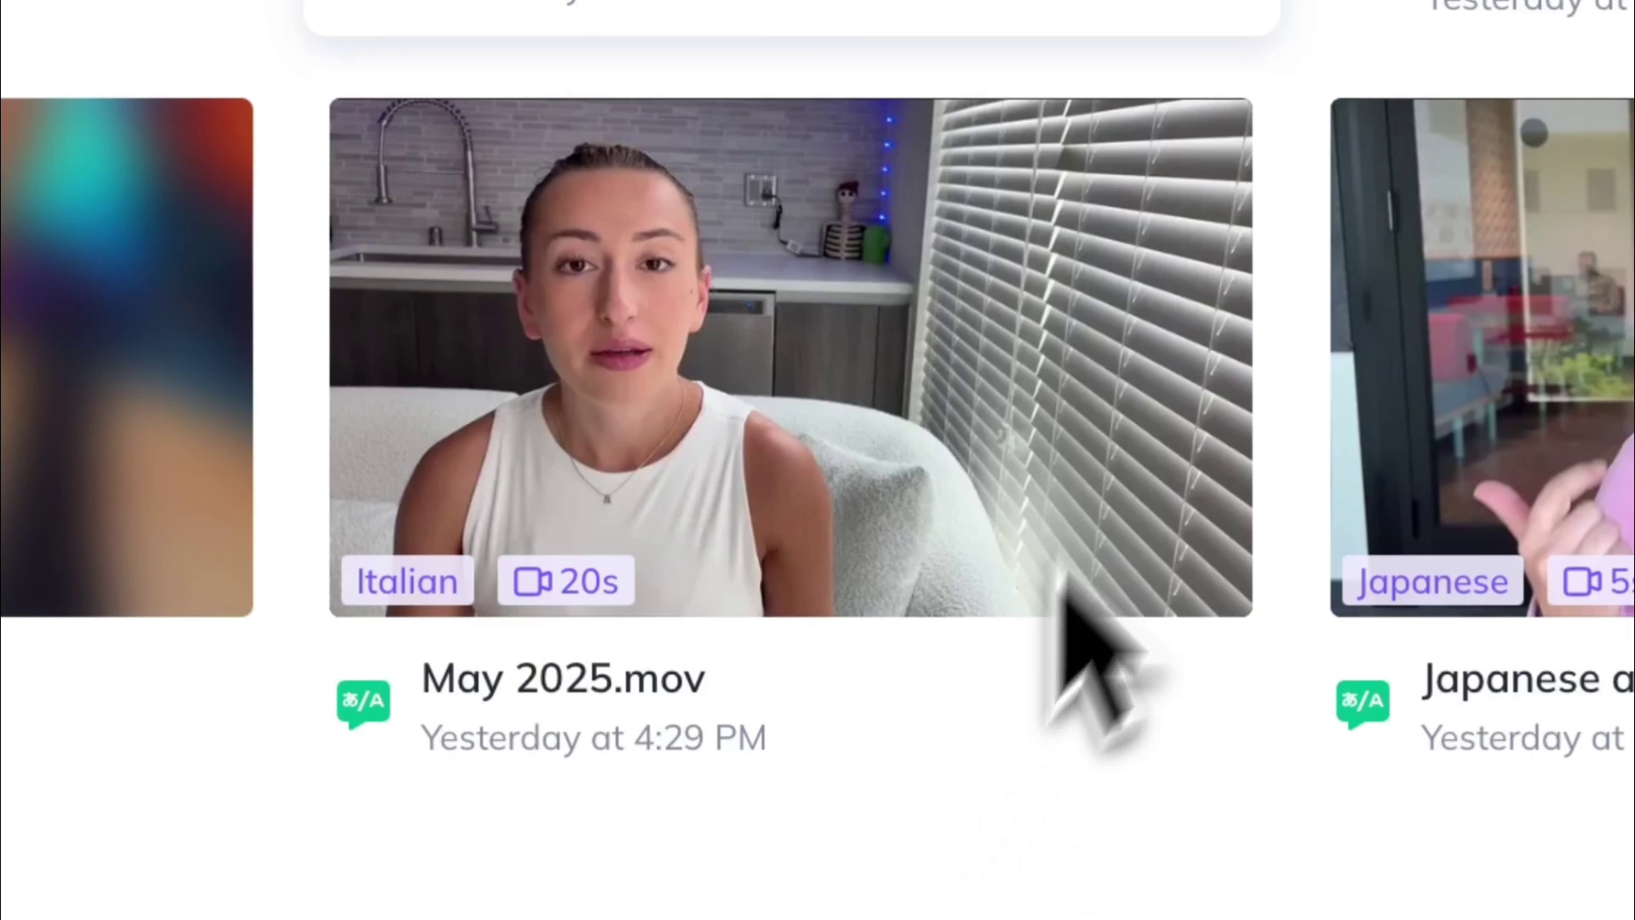
Start a new proofread of May 2025.mov, preview the Italian script, and request the result.
{"action": "mouse_move", "coordinate": [1190, 340]}
{"action": "left_click", "coordinate": [1213, 180]}
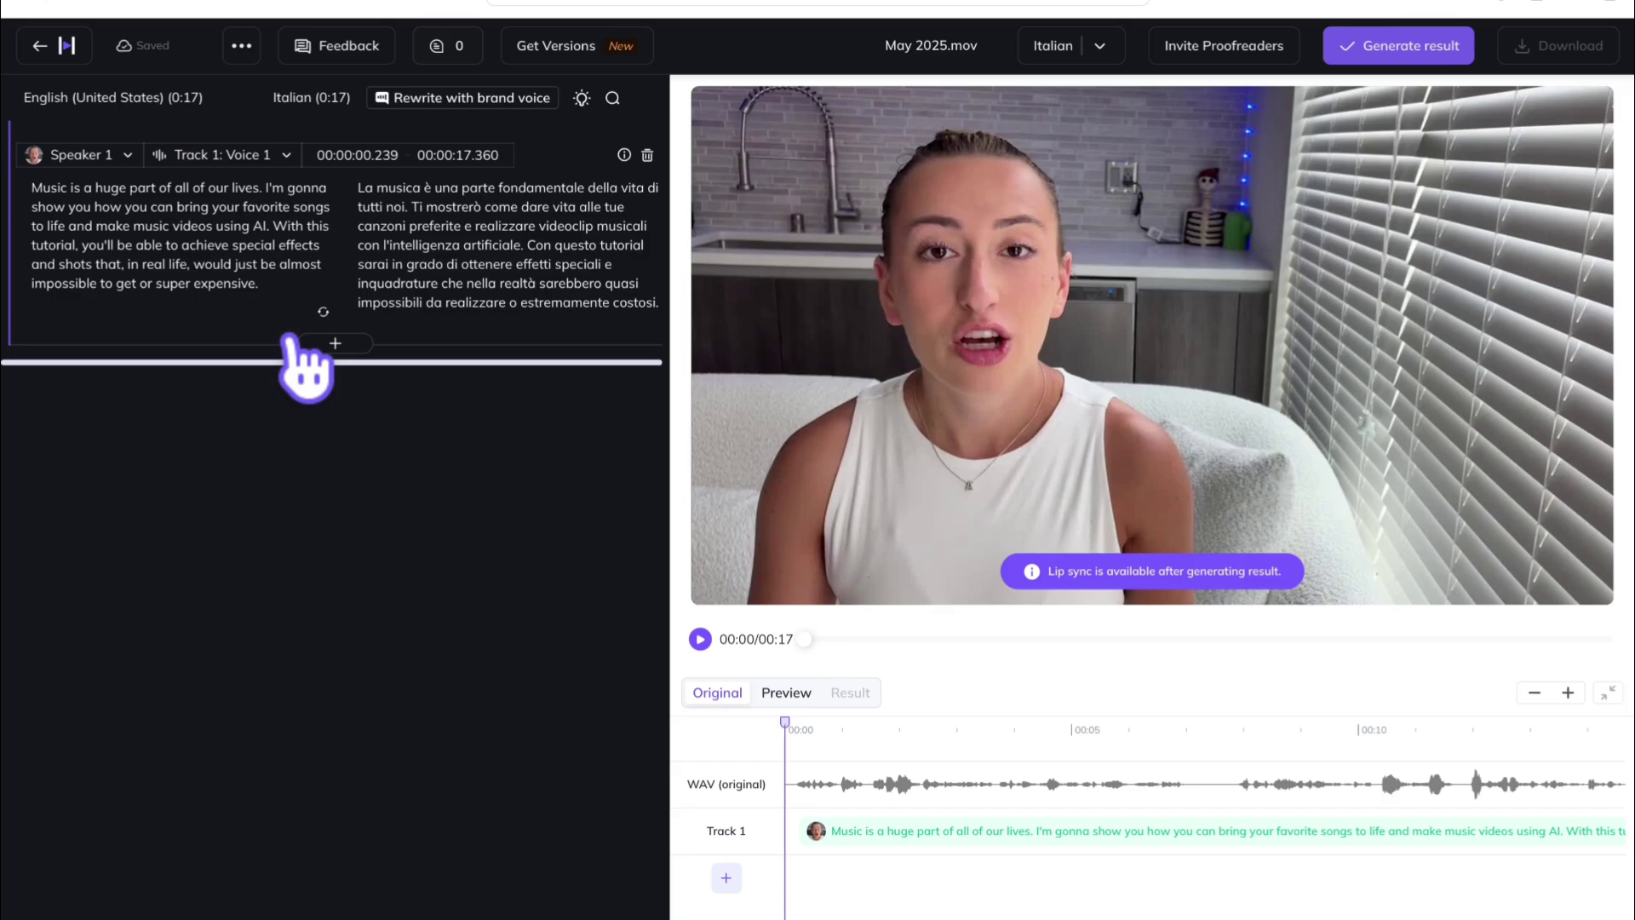
{"action": "left_click", "coordinate": [786, 699]}
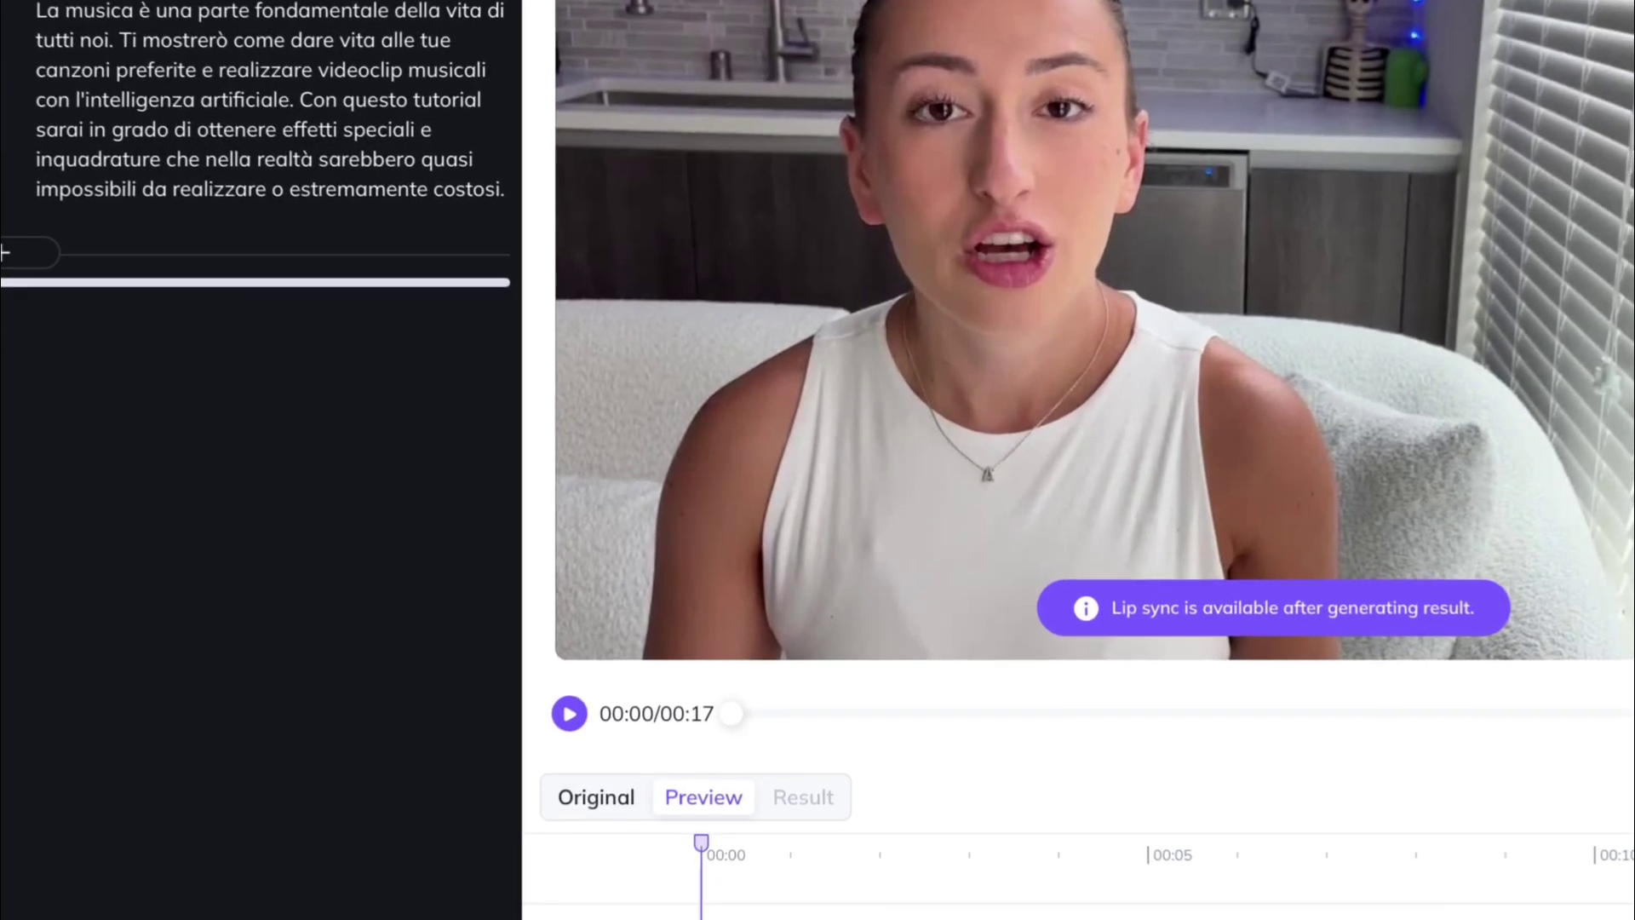
{"action": "left_click", "coordinate": [1413, 51]}
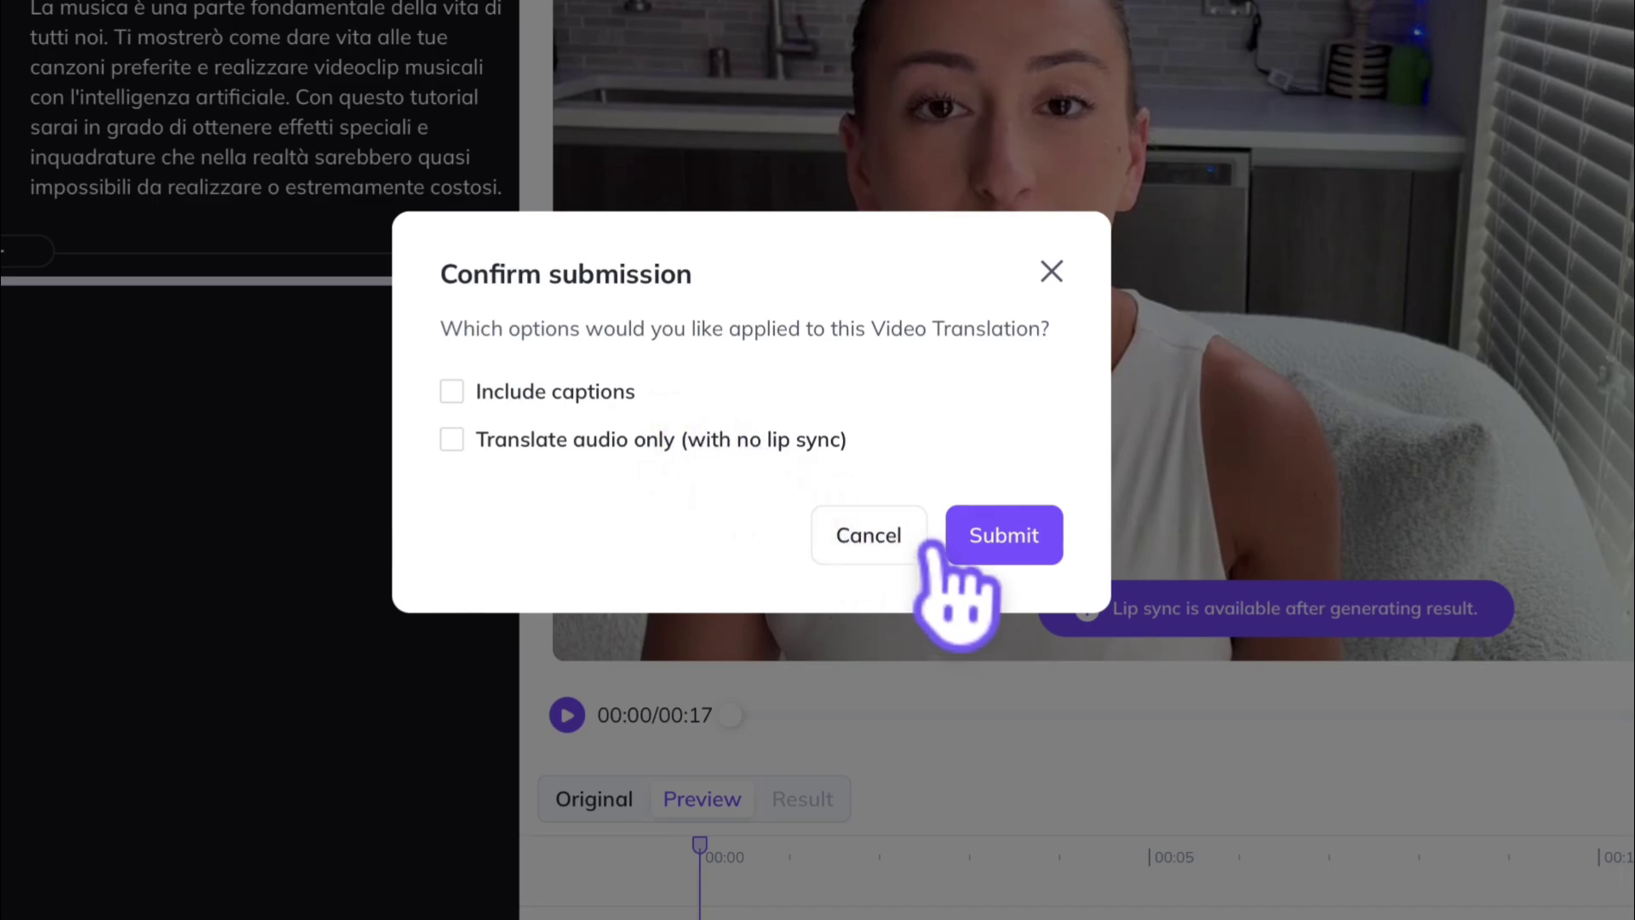
Confirm generation, then play the Italian video to check its Italian captions.
{"action": "left_click", "coordinate": [998, 545]}
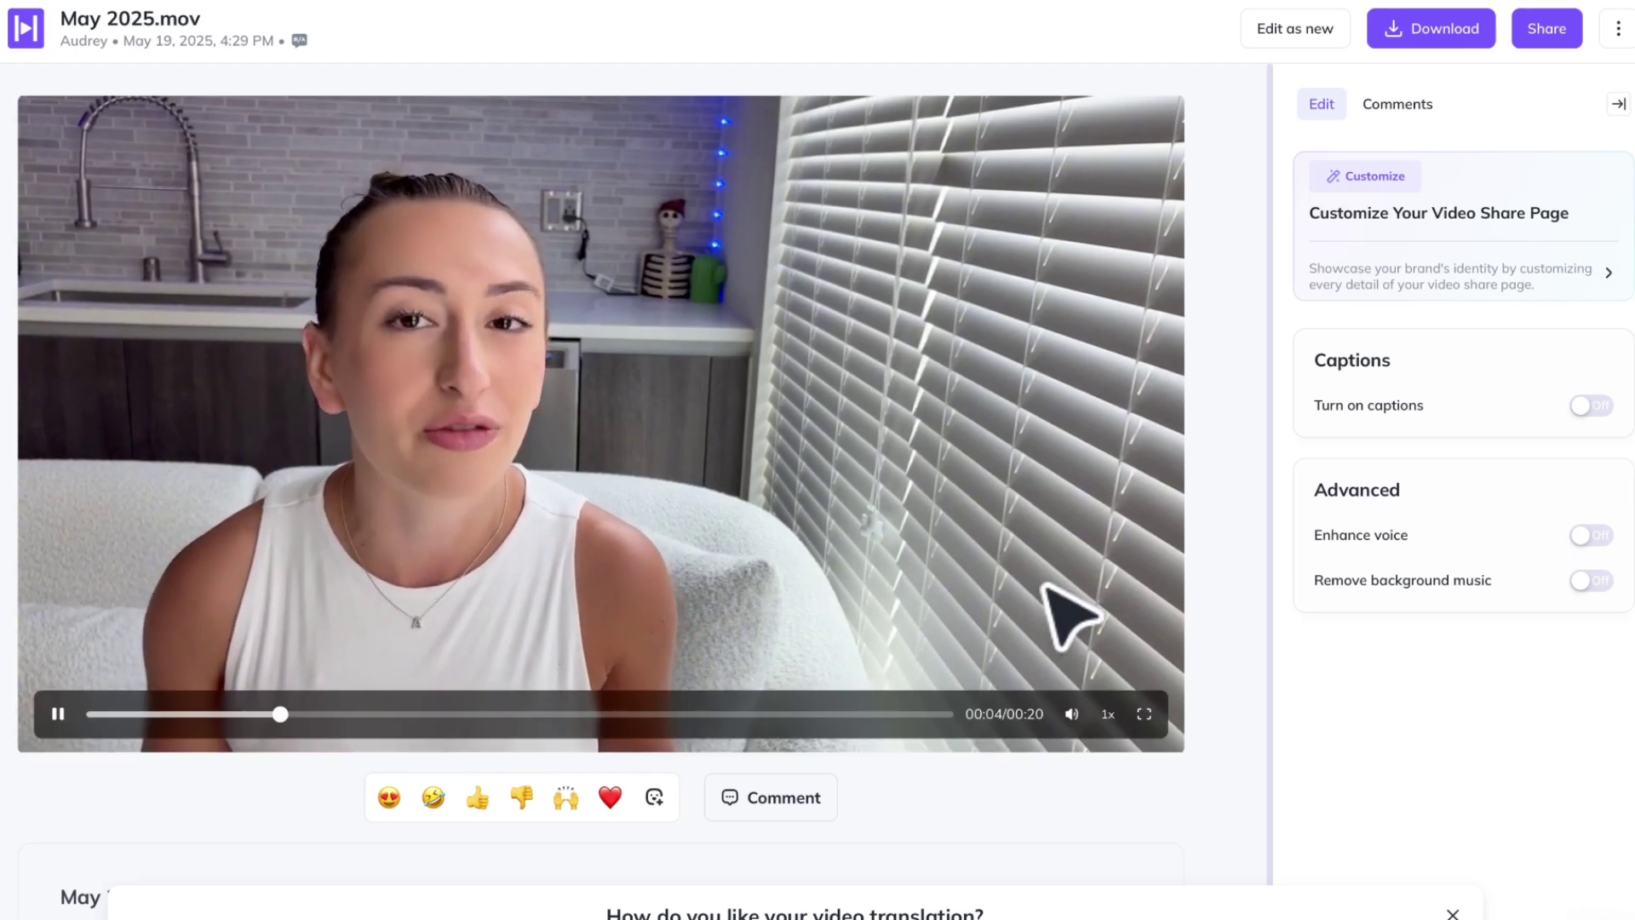
{"action": "left_click", "coordinate": [1044, 586]}
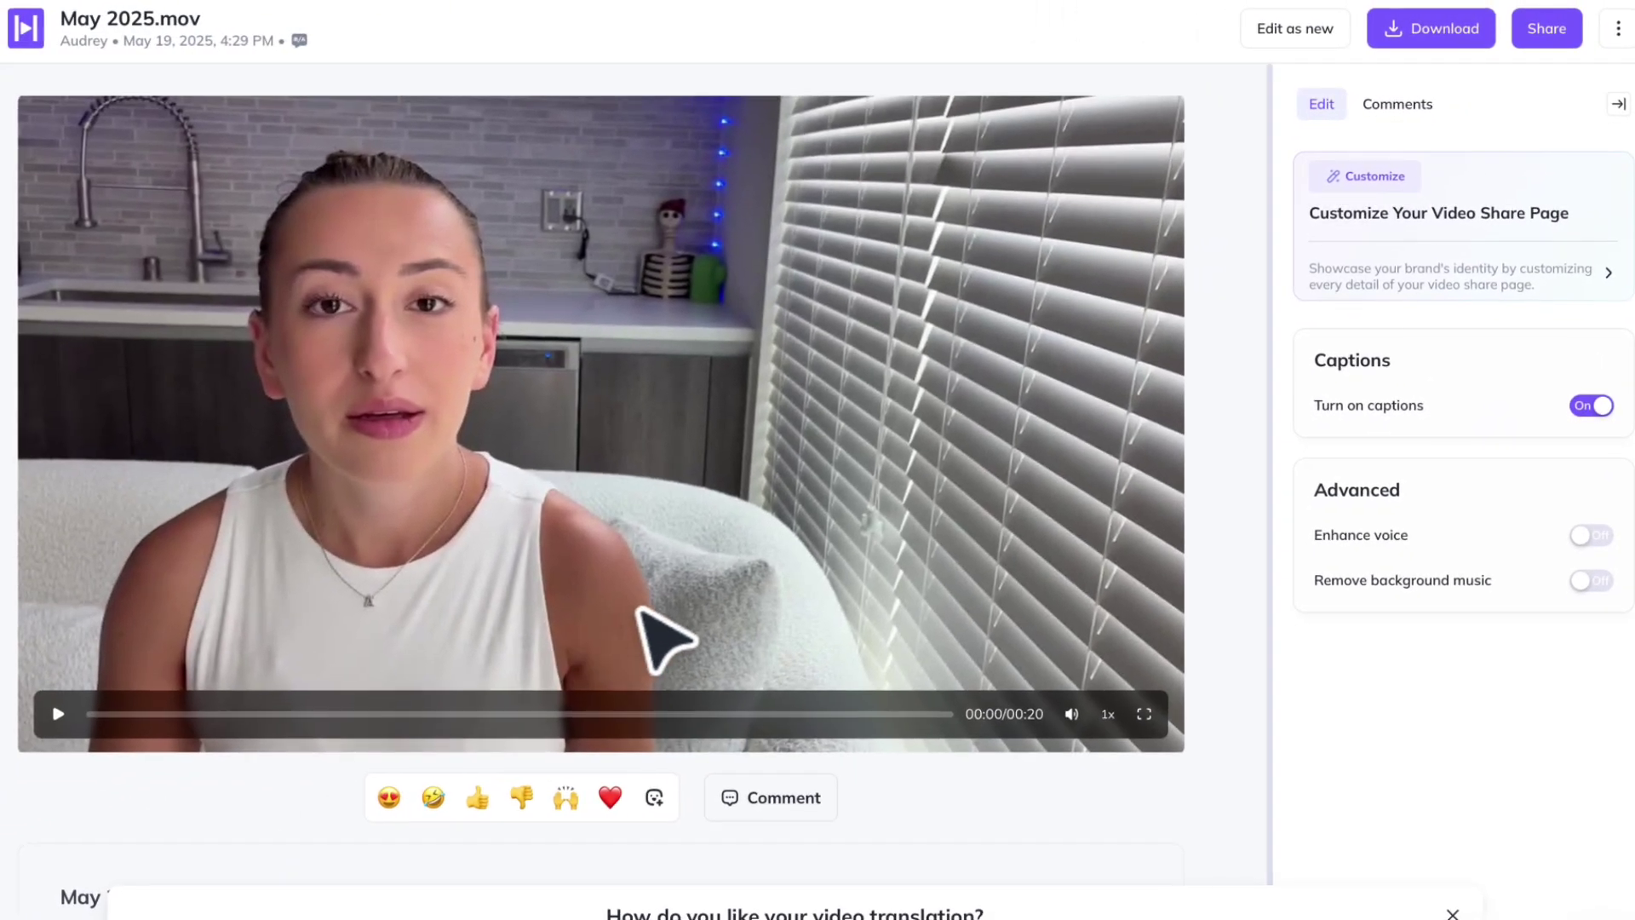
{"action": "left_click", "coordinate": [641, 610]}
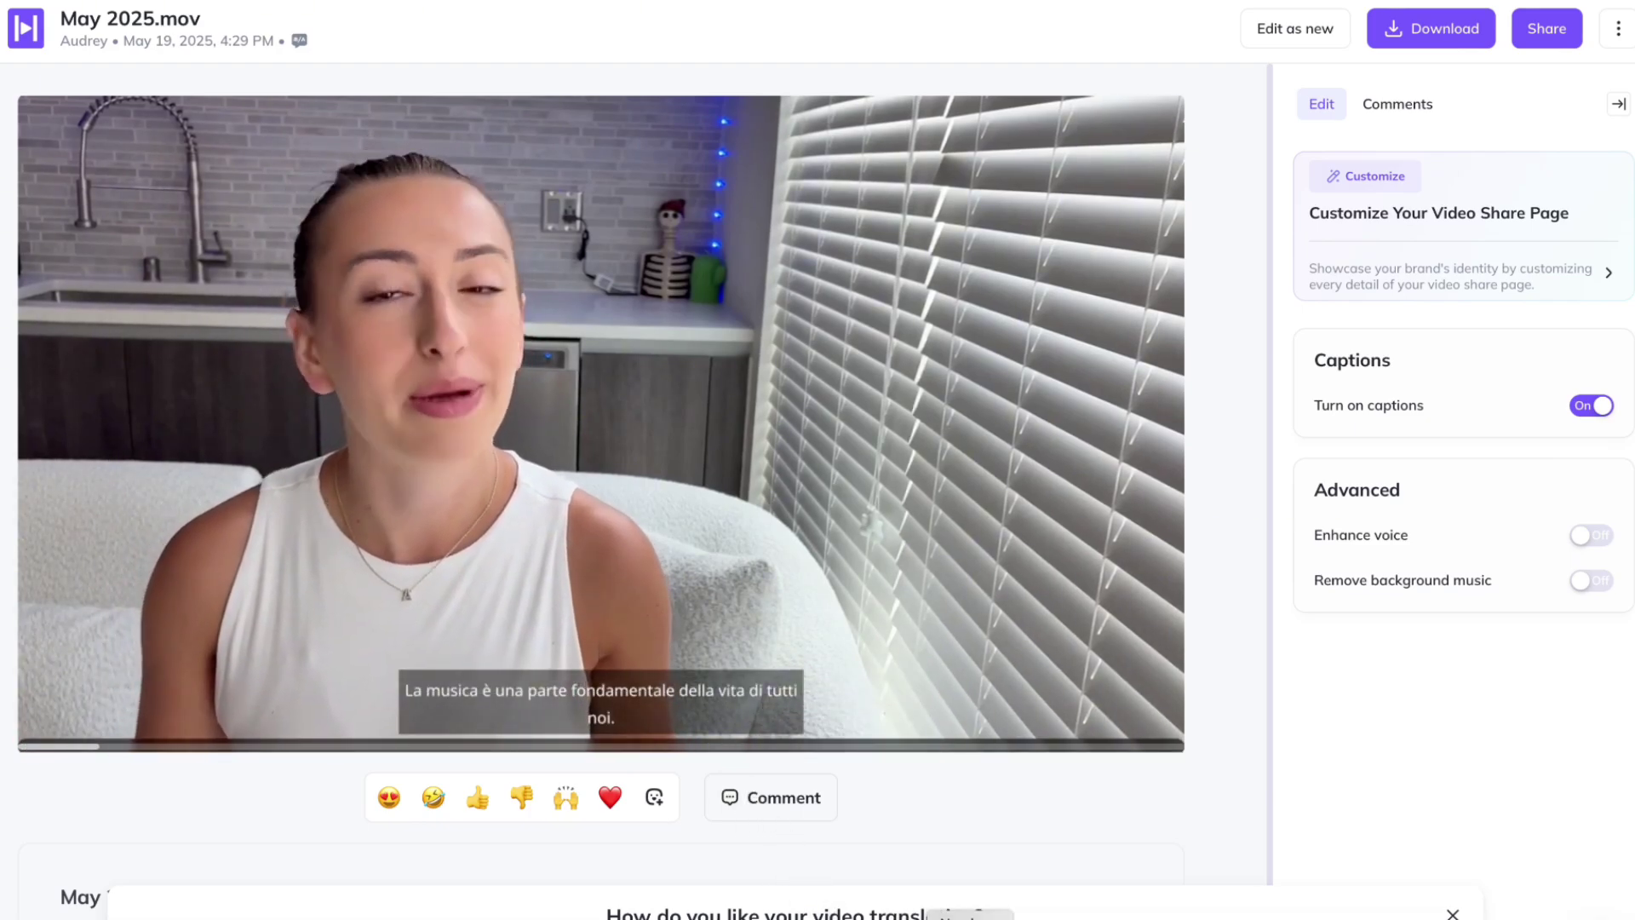
{"action": "left_click", "coordinate": [942, 501]}
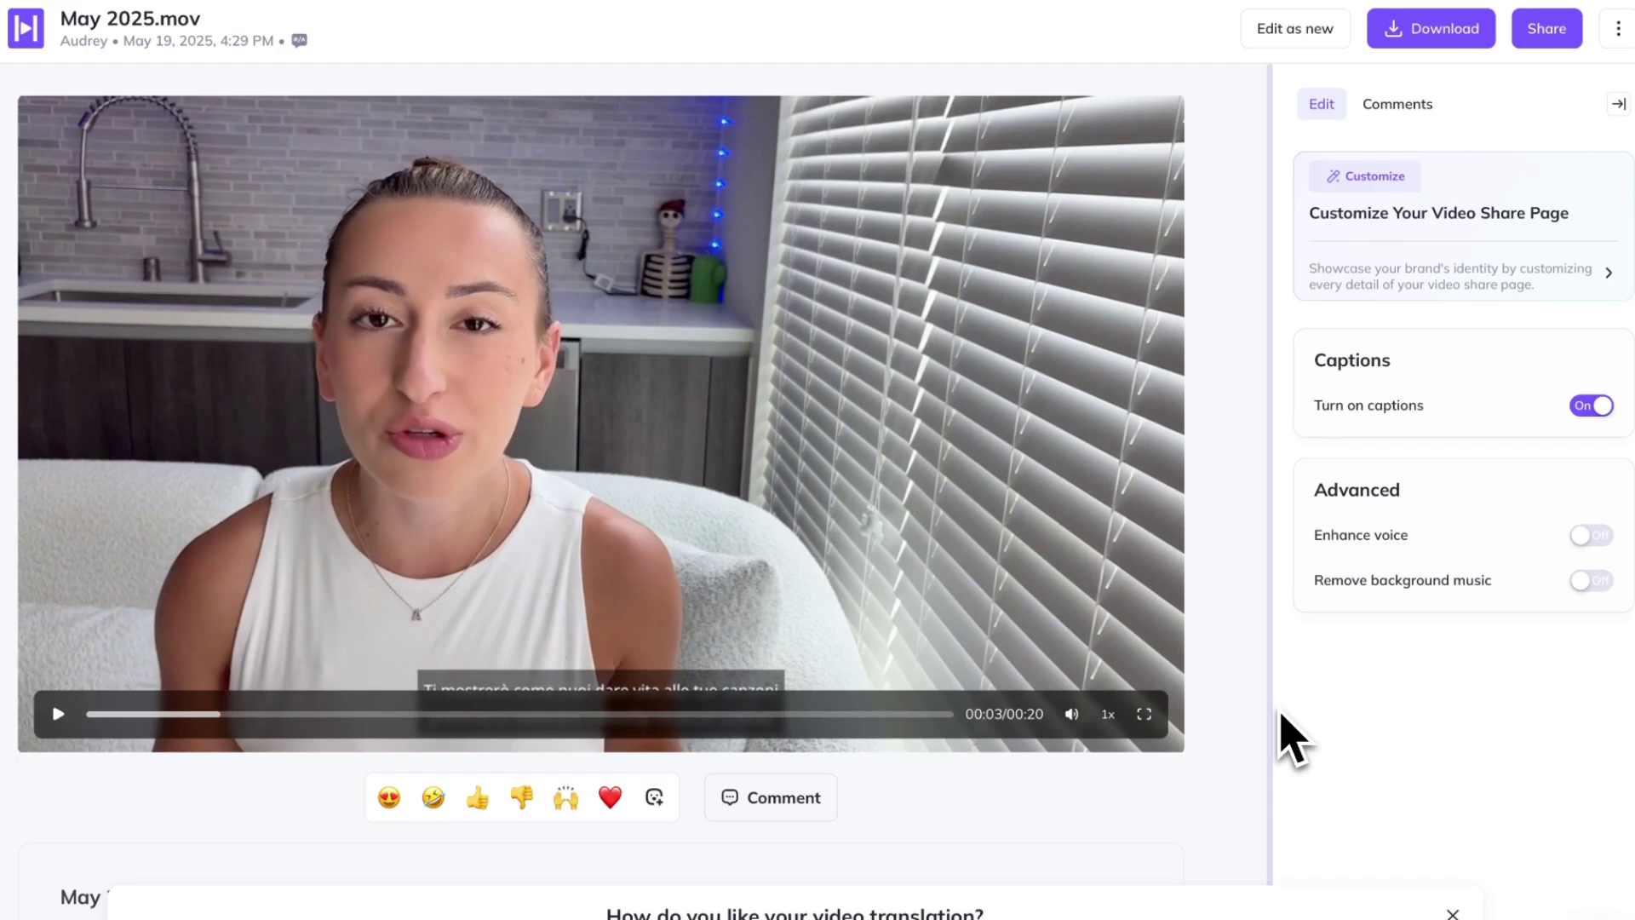
Download the translated May 2025.mov at 1080P resolution.
{"action": "left_click", "coordinate": [1429, 44]}
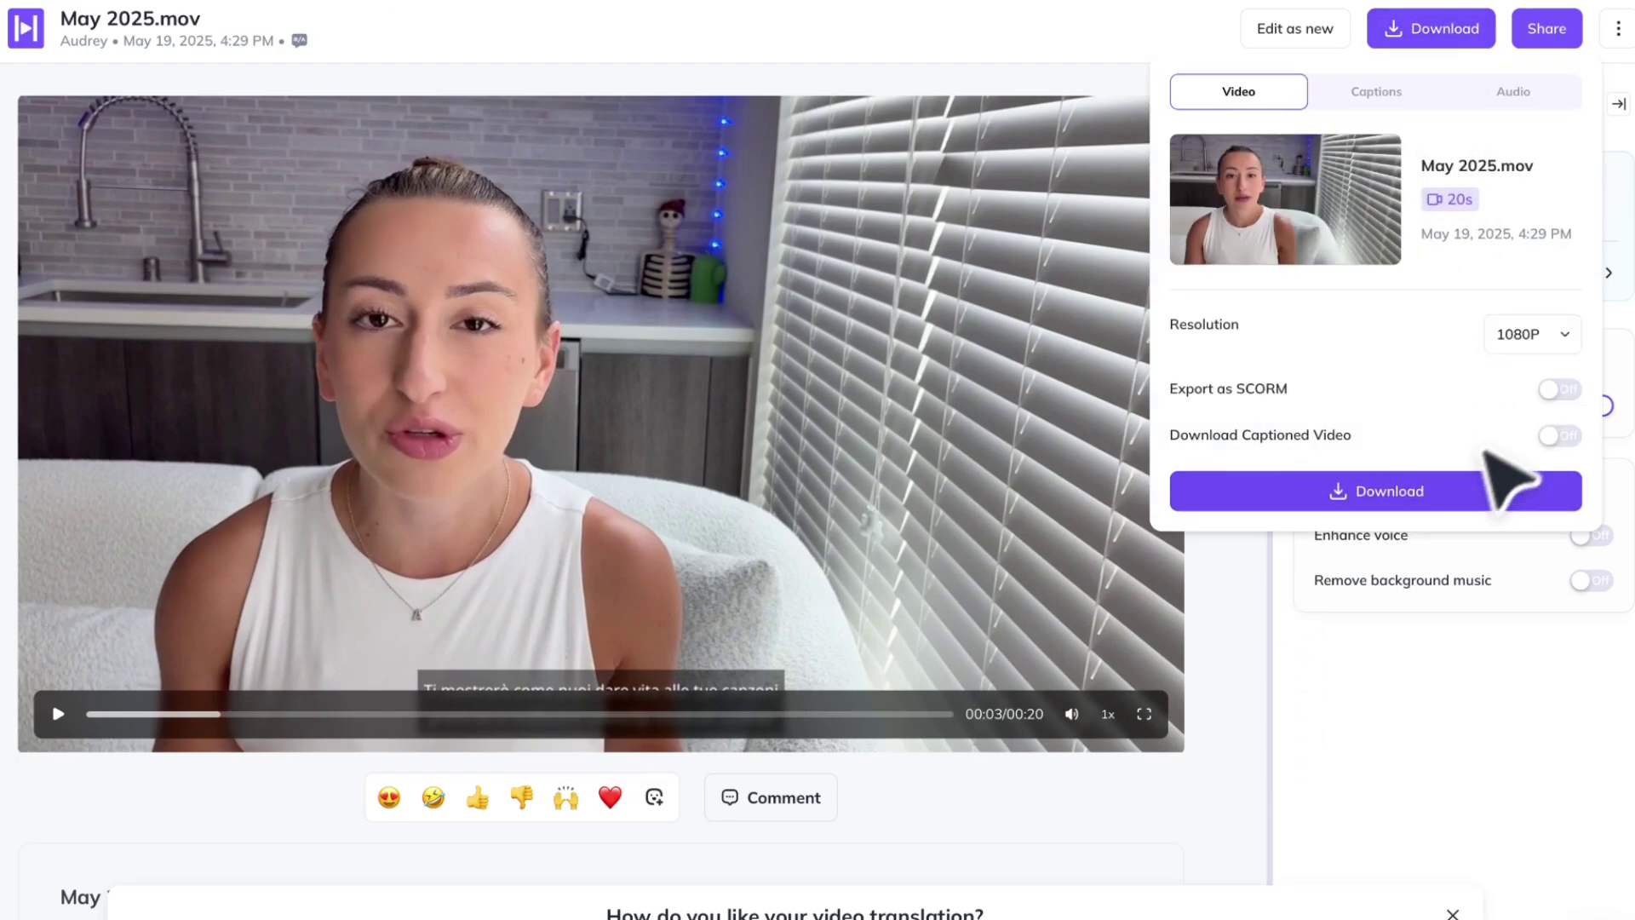
{"action": "left_click", "coordinate": [1566, 335]}
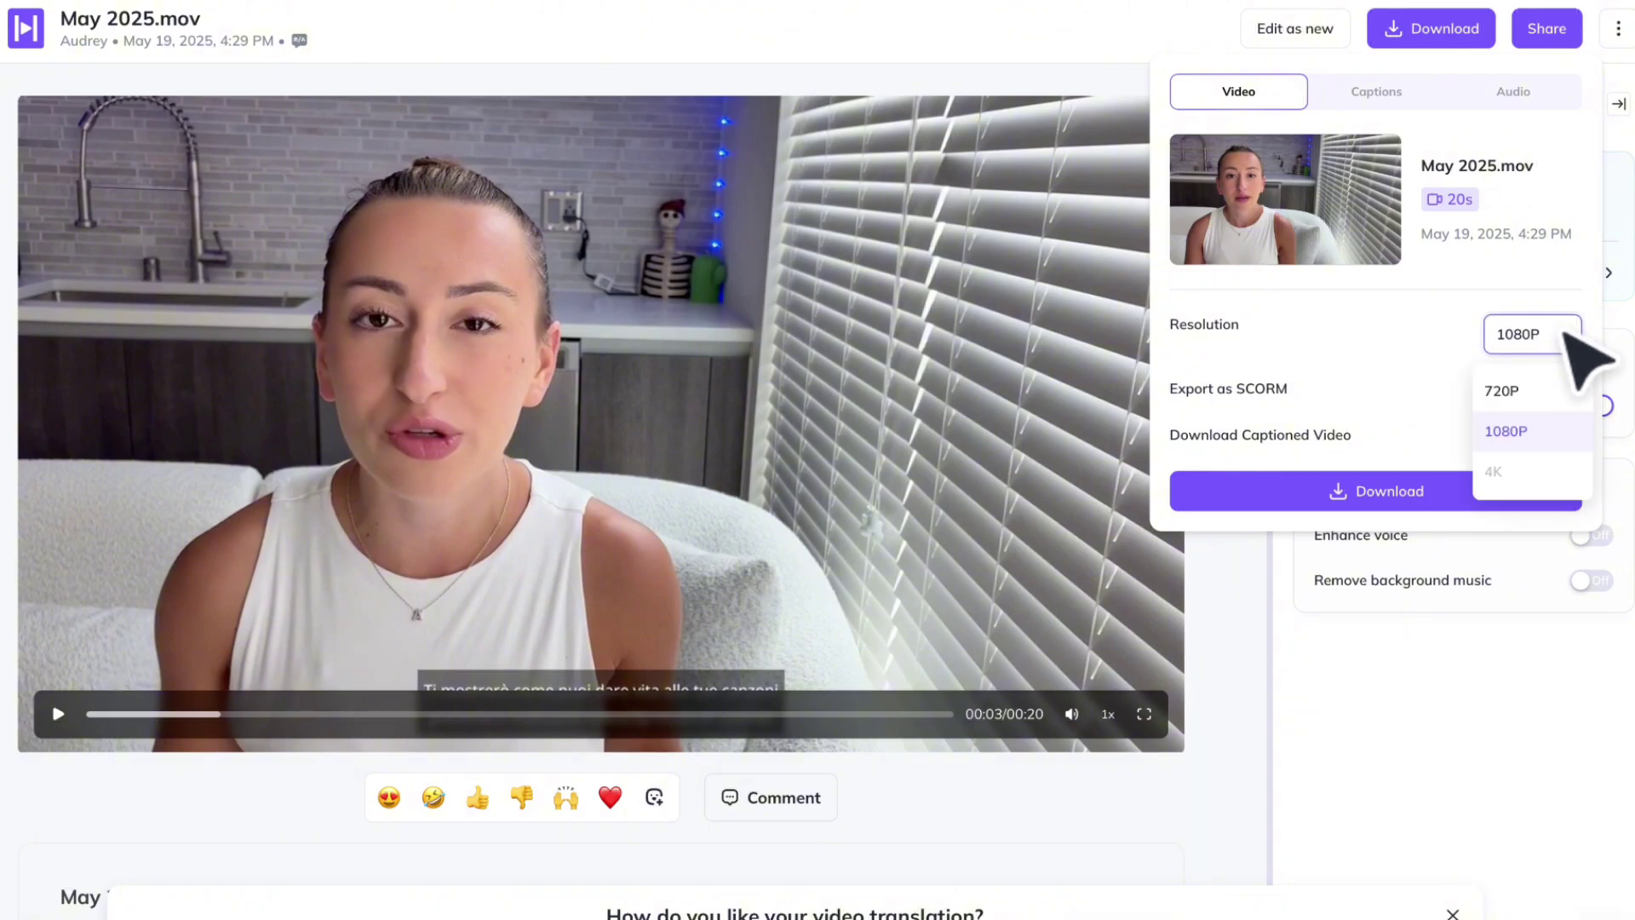
{"action": "left_click", "coordinate": [1543, 427]}
{"action": "left_click", "coordinate": [1447, 490]}
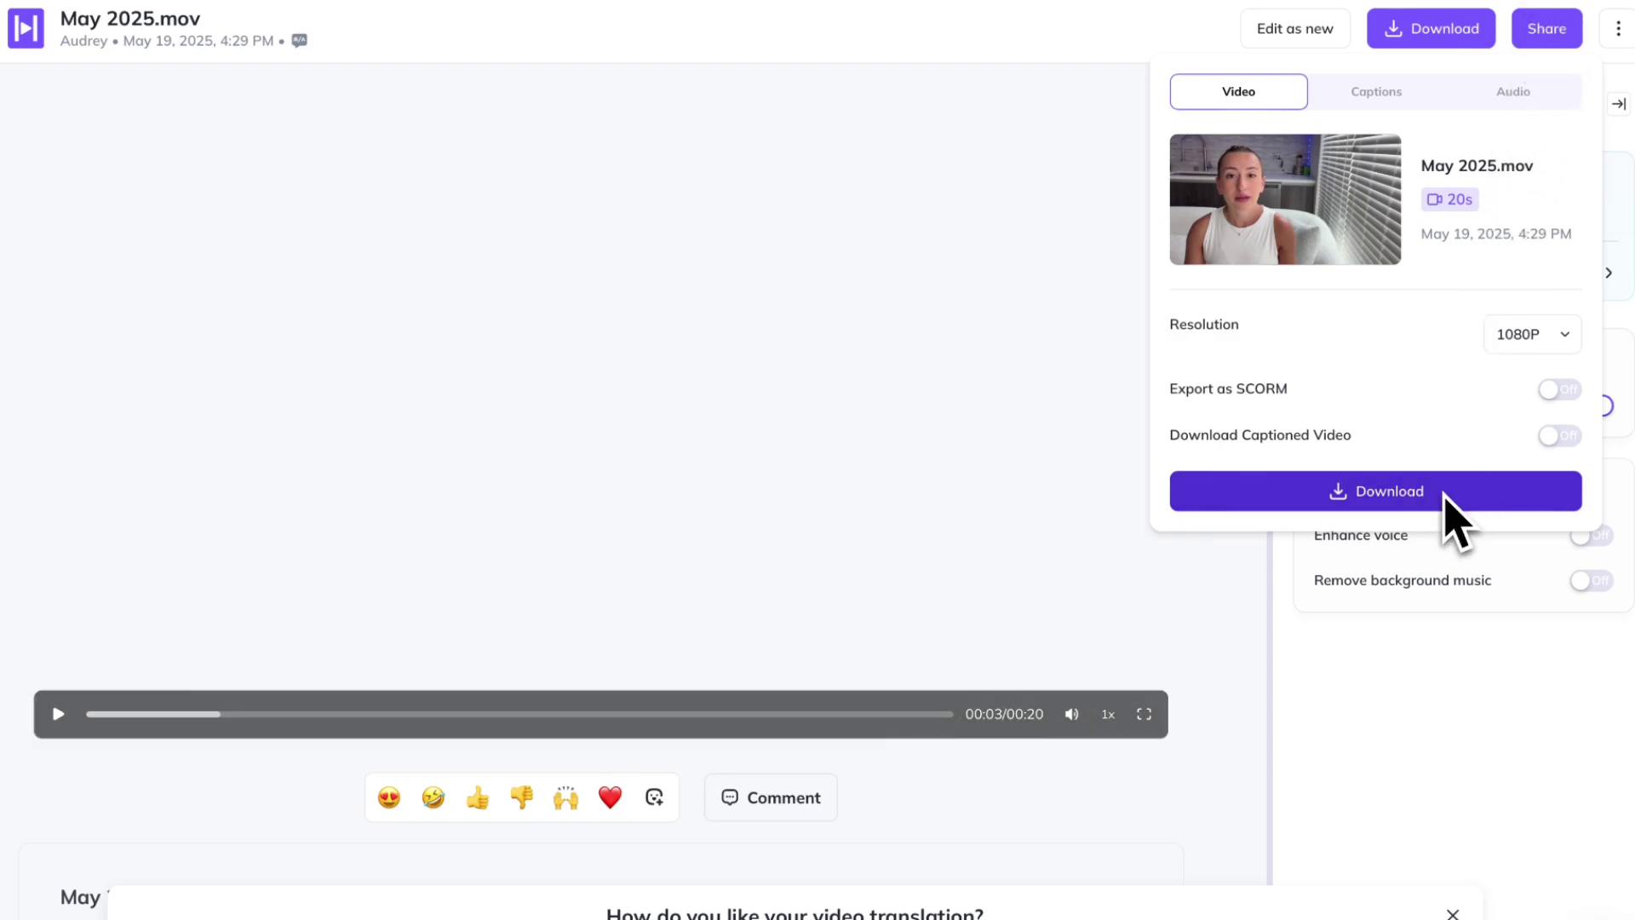